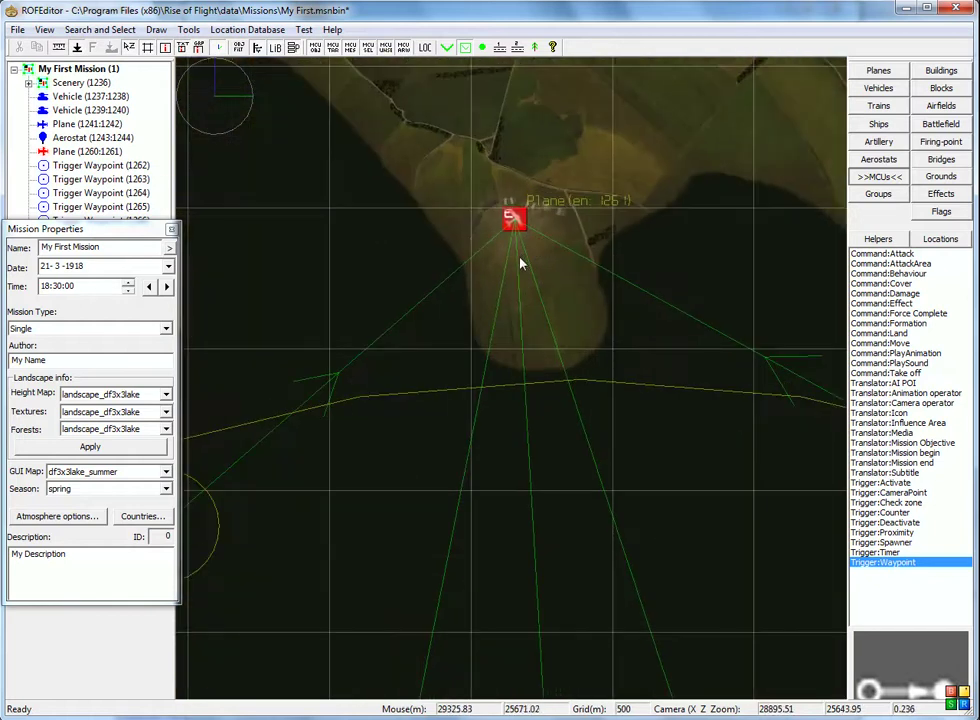
Examine the plane's position on the lakeside peninsula and the waypoints linked to it.
{"action": "scroll", "coordinate": [620, 197], "scroll_direction": "down", "scroll_amount": 2}
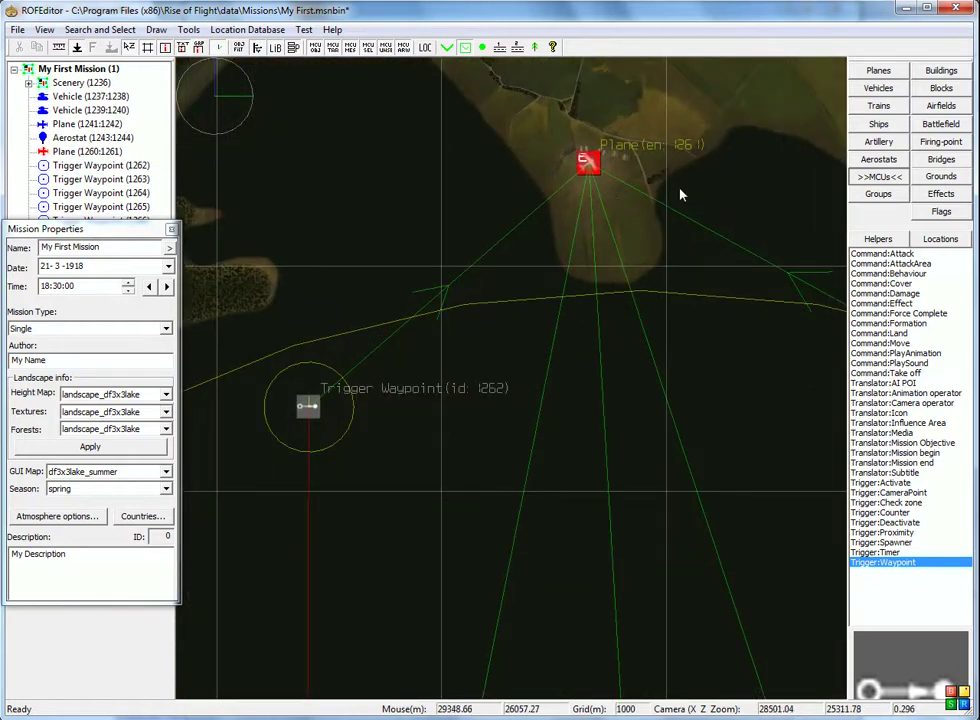
{"action": "right_click_drag", "start_coordinate": [680, 195], "coordinate": [596, 312]}
{"action": "scroll", "coordinate": [577, 281], "scroll_direction": "up", "scroll_amount": 10}
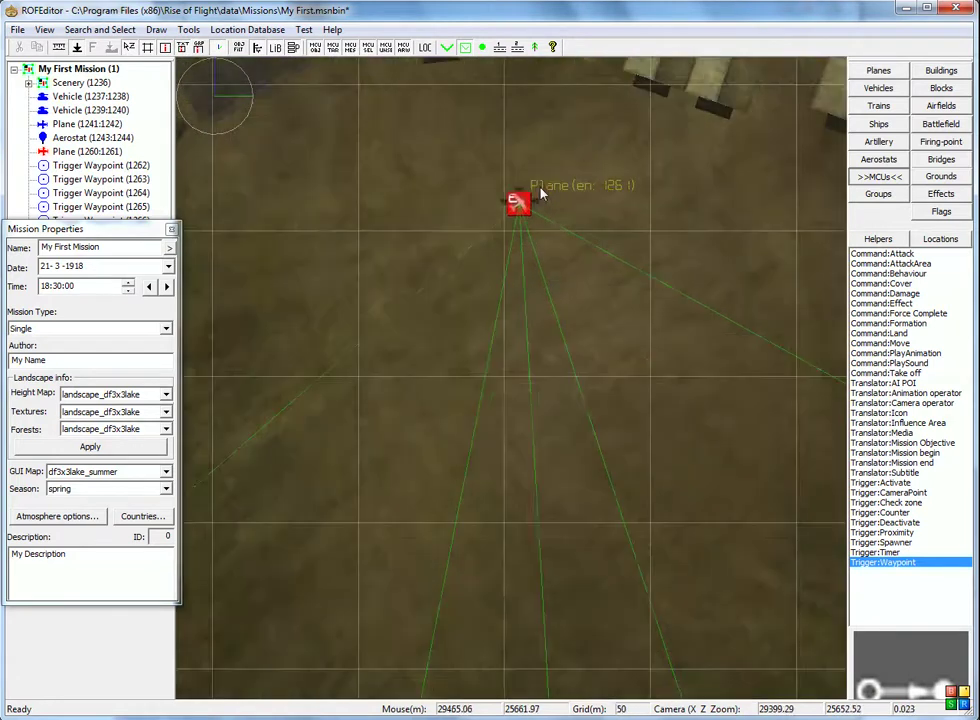
{"action": "scroll", "coordinate": [540, 191], "scroll_direction": "down", "scroll_amount": 6}
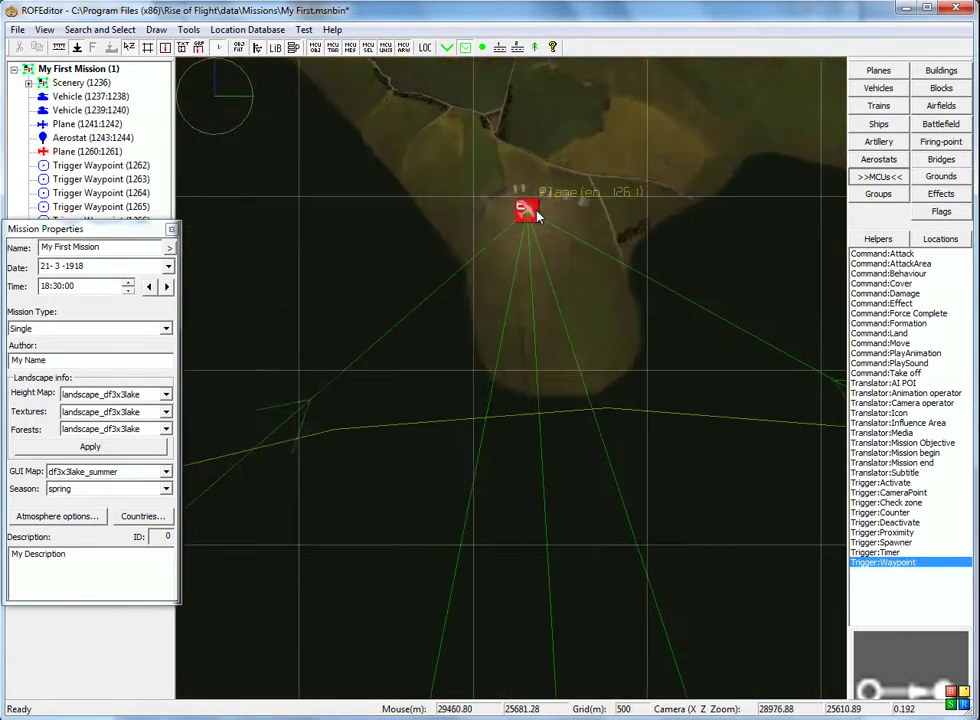
{"action": "scroll", "coordinate": [537, 215], "scroll_direction": "down", "scroll_amount": 5}
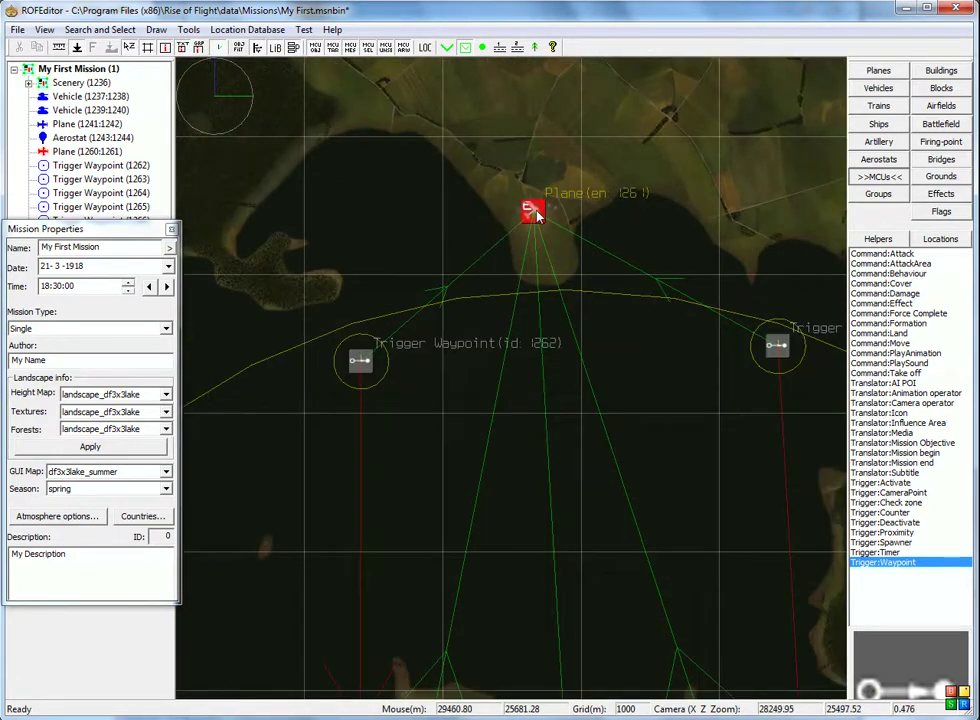
{"action": "scroll", "coordinate": [588, 243], "scroll_direction": "down", "scroll_amount": 2}
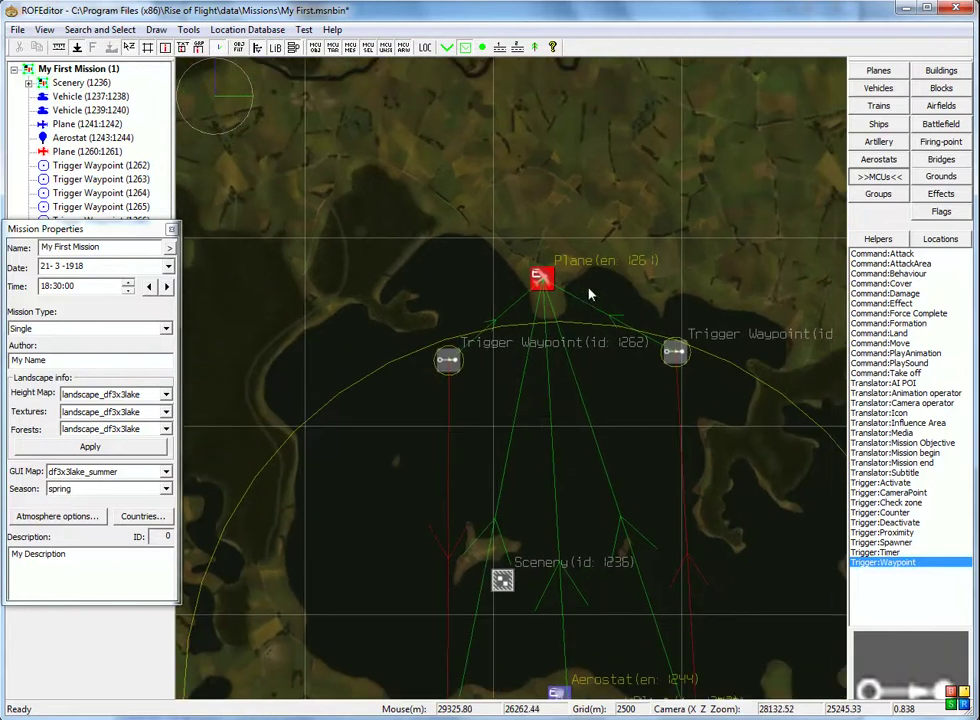
{"action": "middle_click_drag", "start_coordinate": [598, 297], "coordinate": [595, 317]}
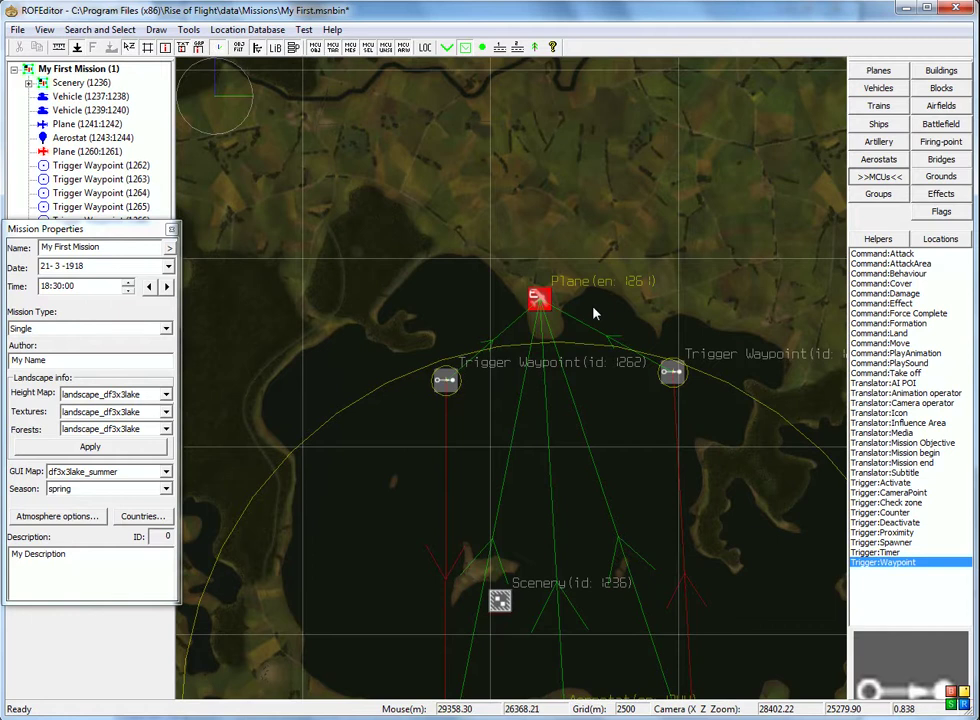
{"action": "scroll", "coordinate": [593, 312], "scroll_direction": "up", "scroll_amount": 3}
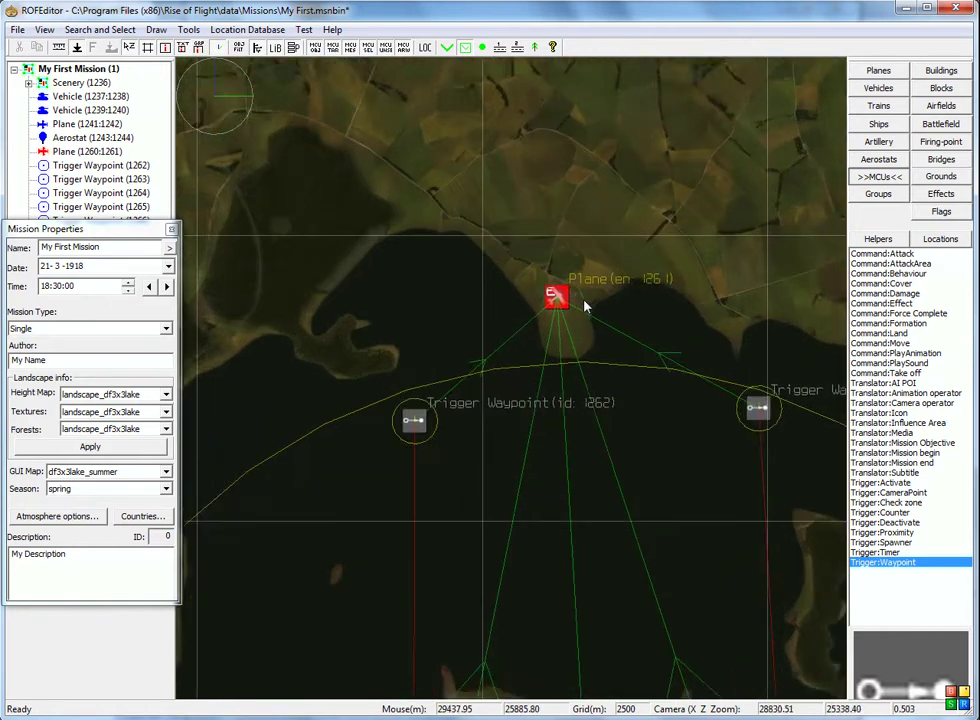
{"action": "scroll", "coordinate": [588, 306], "scroll_direction": "up", "scroll_amount": 3}
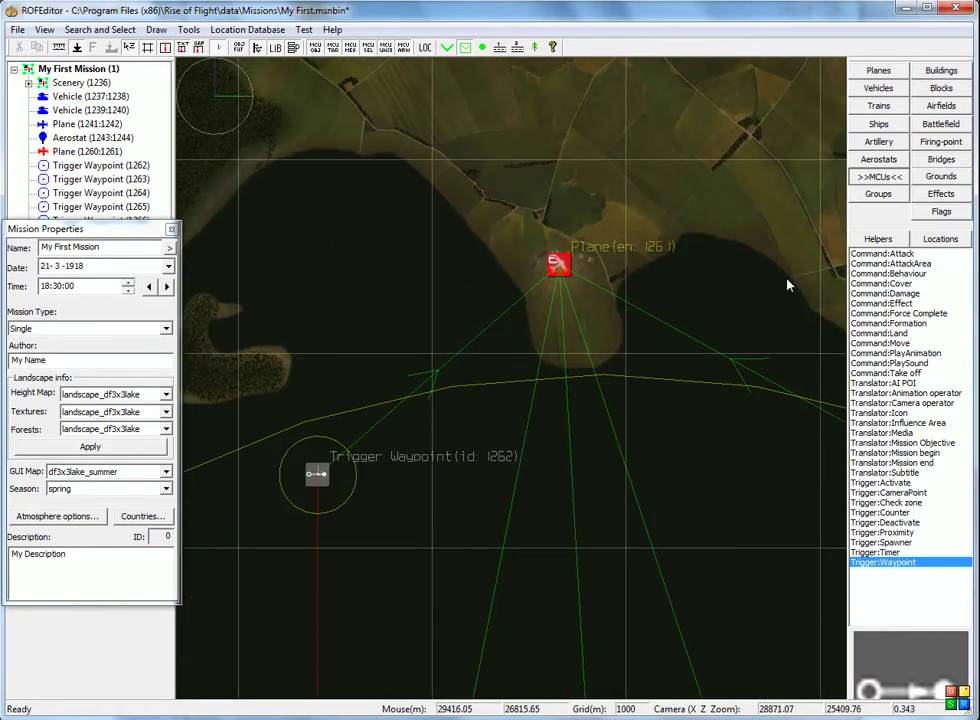
Place a Translator:Mission begin MCU on the water northwest of the plane on the peninsula.
{"action": "left_click", "coordinate": [880, 452]}
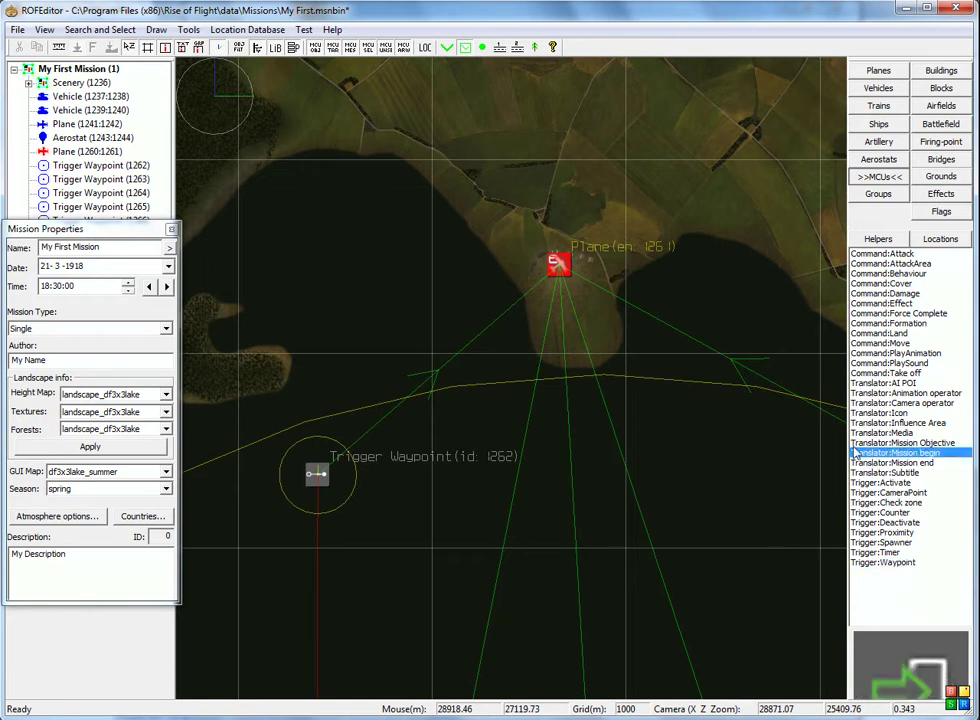
{"action": "left_click", "coordinate": [406, 189]}
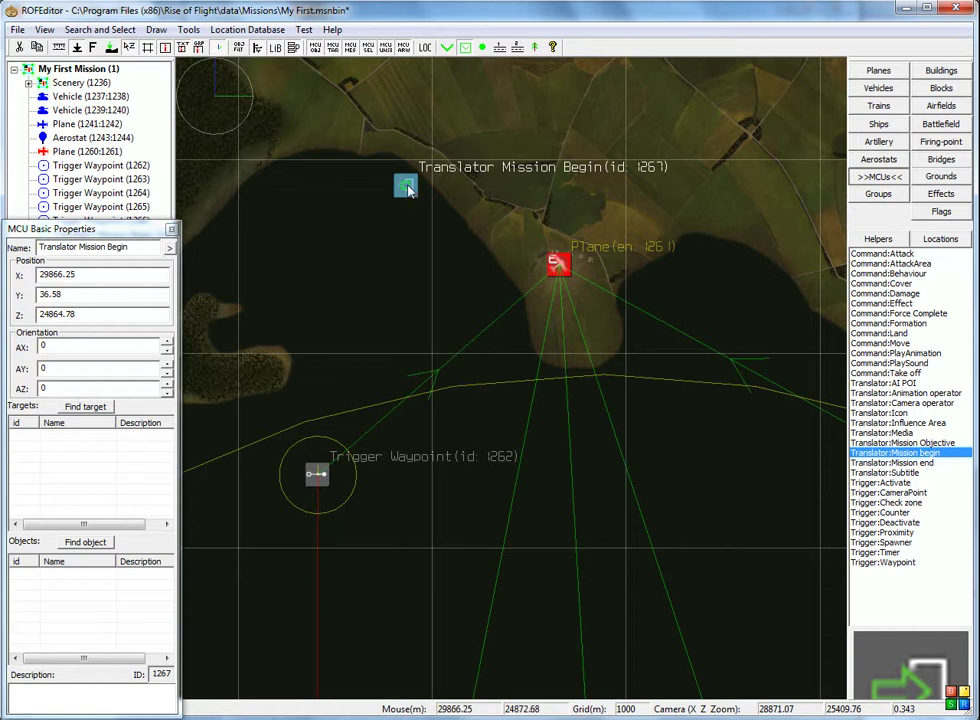
{"action": "left_click_drag", "start_coordinate": [406, 185], "coordinate": [425, 213]}
{"action": "left_click", "coordinate": [465, 258]}
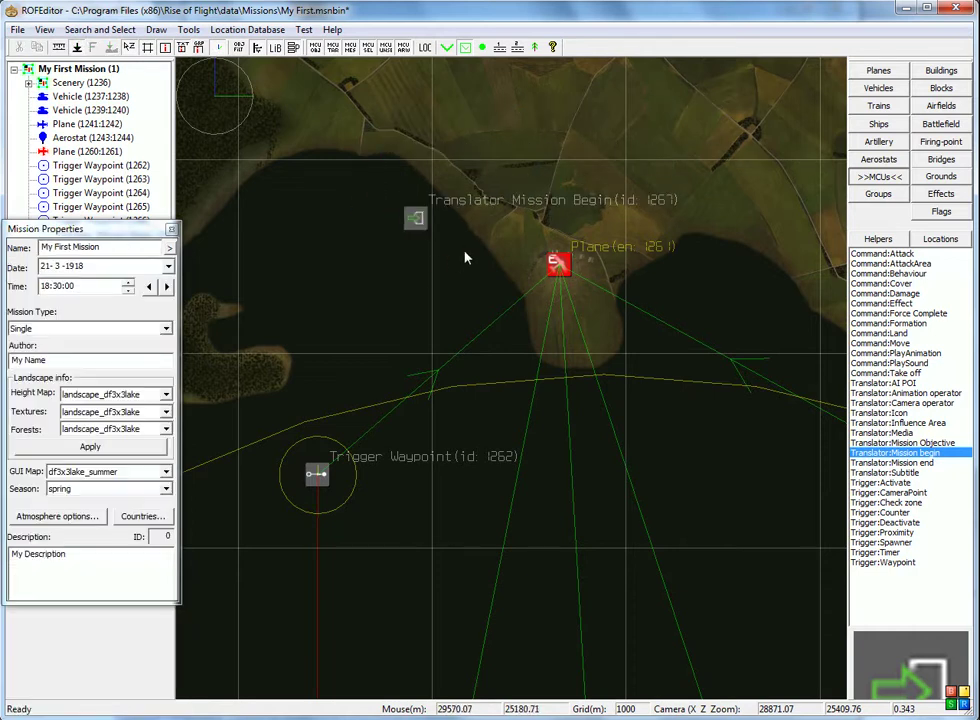
{"action": "left_click", "coordinate": [417, 227]}
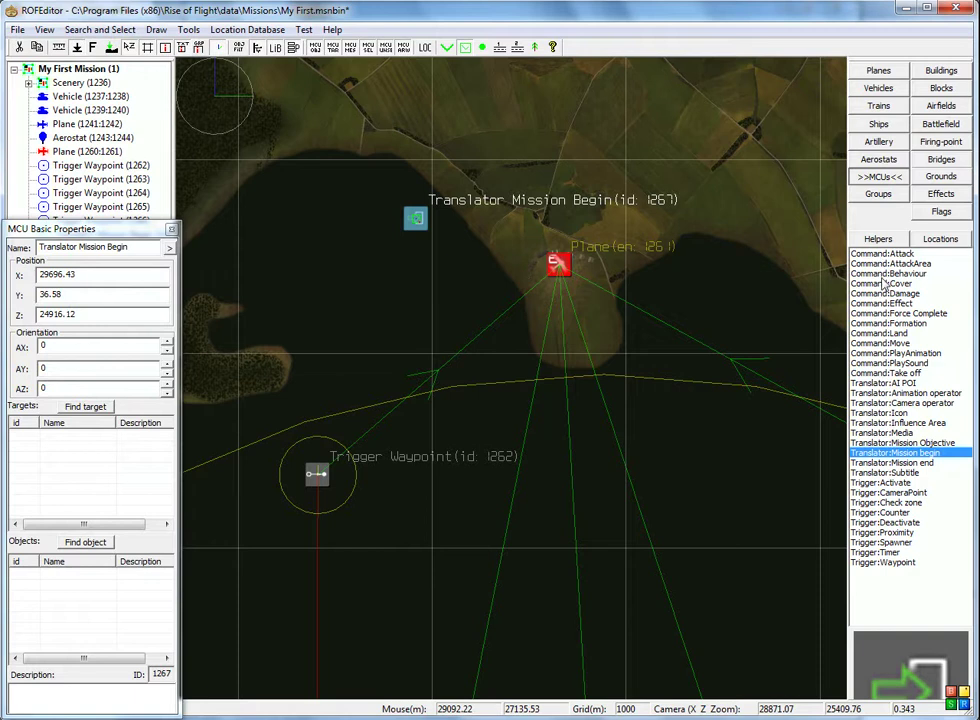
Place a Command:Take off MCU between the Mission Begin translator and the plane, and object-link it to the plane.
{"action": "left_click", "coordinate": [873, 375]}
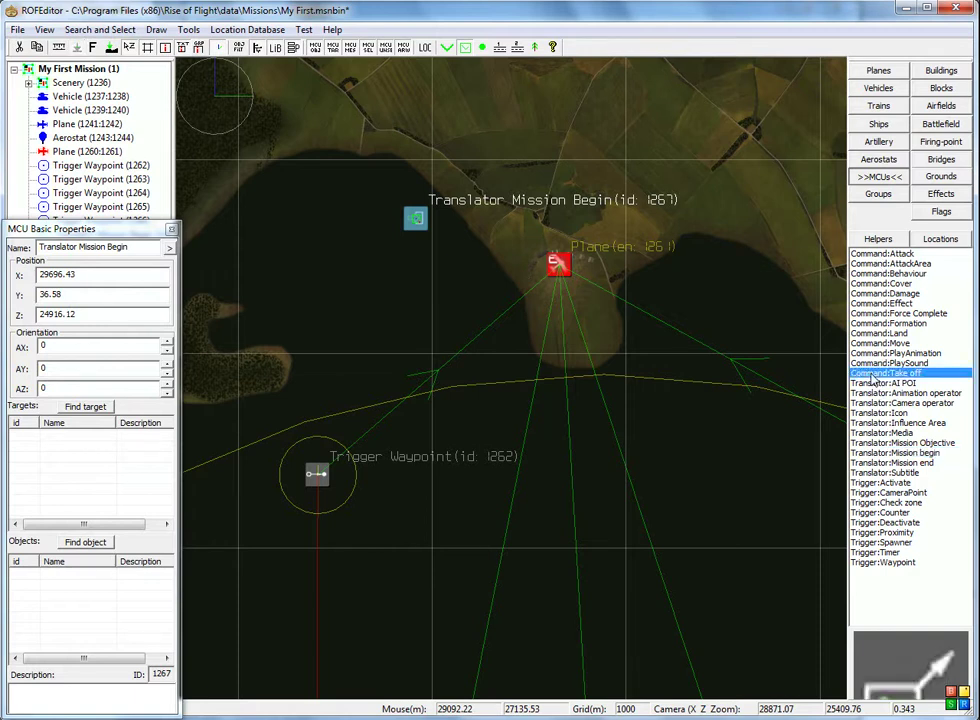
{"action": "left_click", "coordinate": [467, 268]}
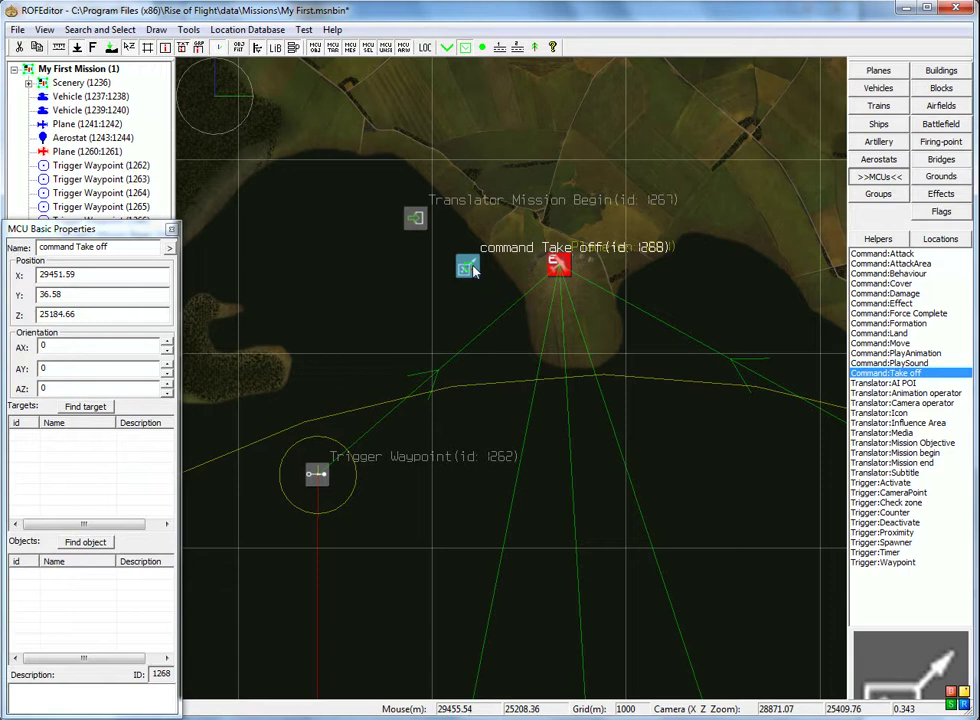
{"action": "left_click", "coordinate": [86, 542]}
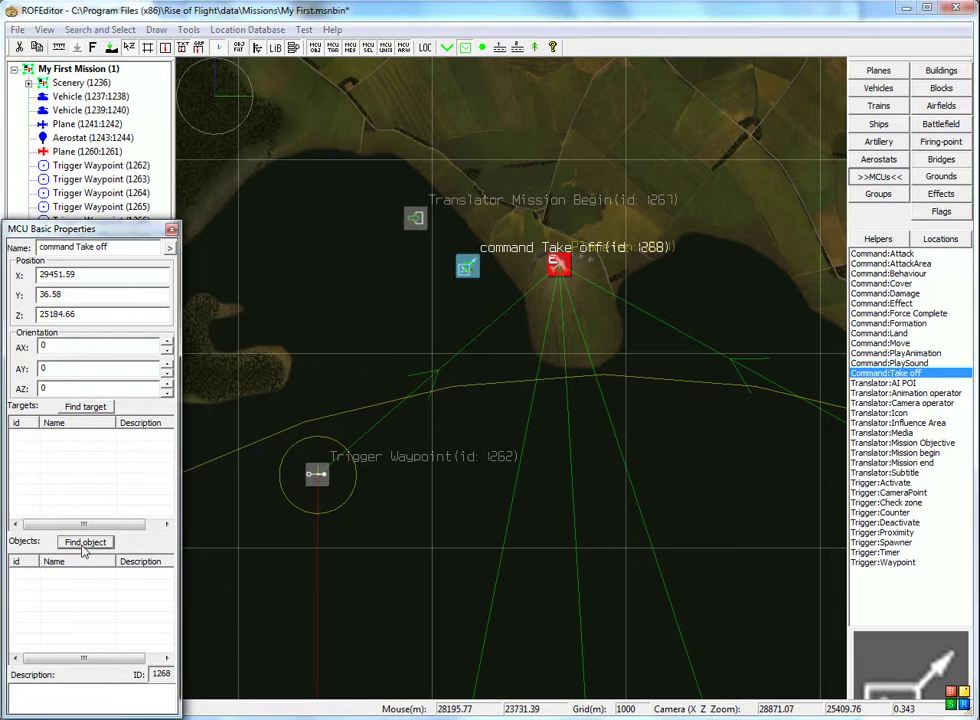
{"action": "left_click", "coordinate": [467, 265]}
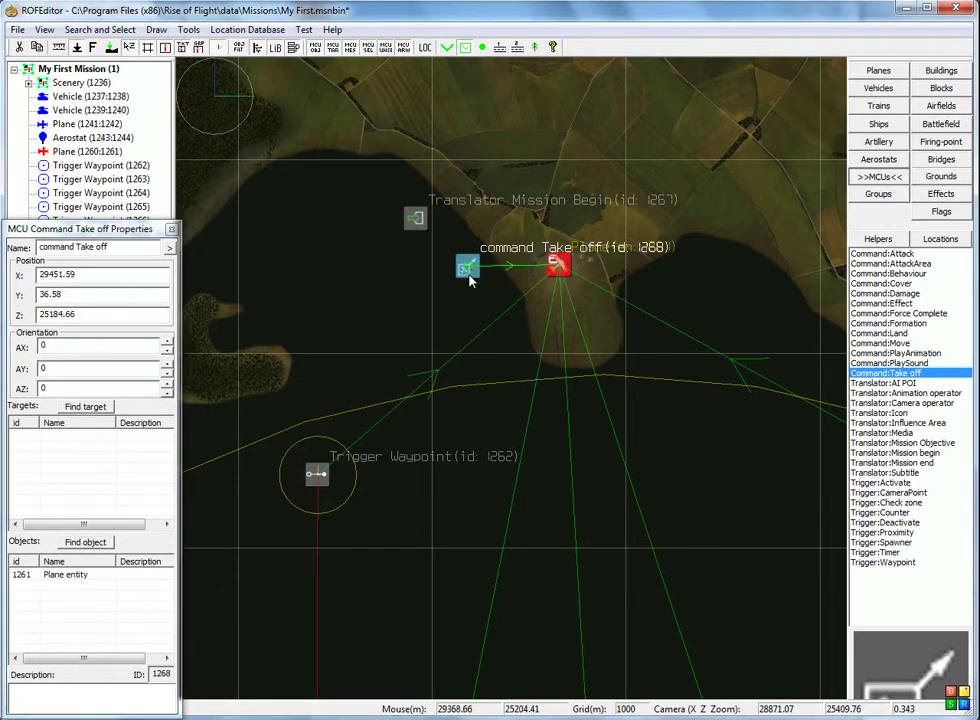
{"action": "left_click_drag", "start_coordinate": [467, 265], "coordinate": [467, 262]}
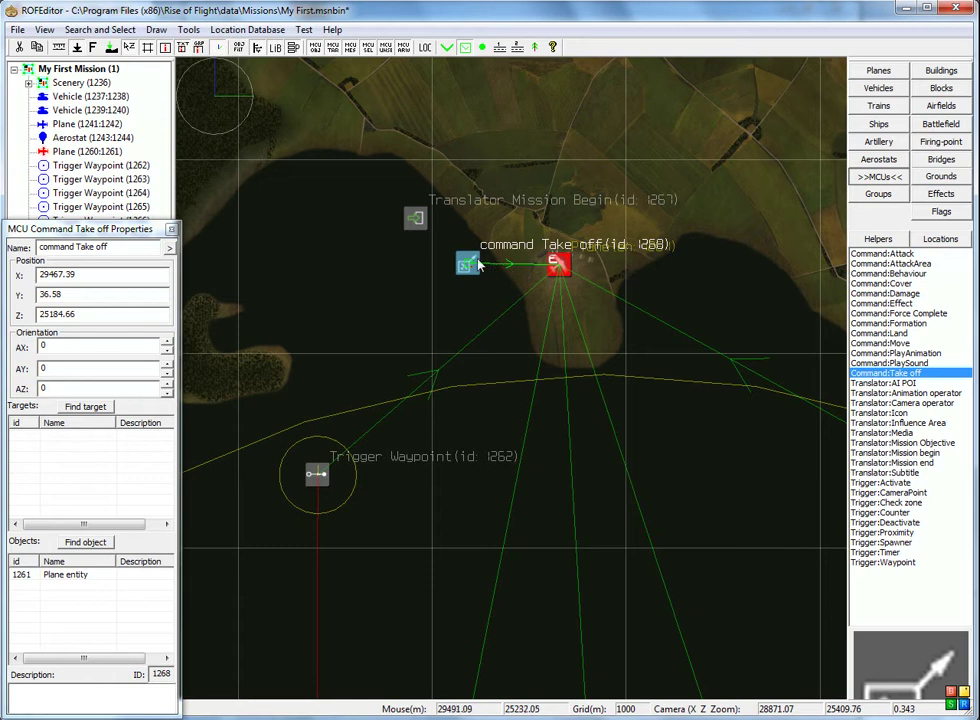
Shift the Mission Begin translator slightly west and target-link it to the Take off command.
{"action": "left_click_drag", "start_coordinate": [416, 221], "coordinate": [399, 217]}
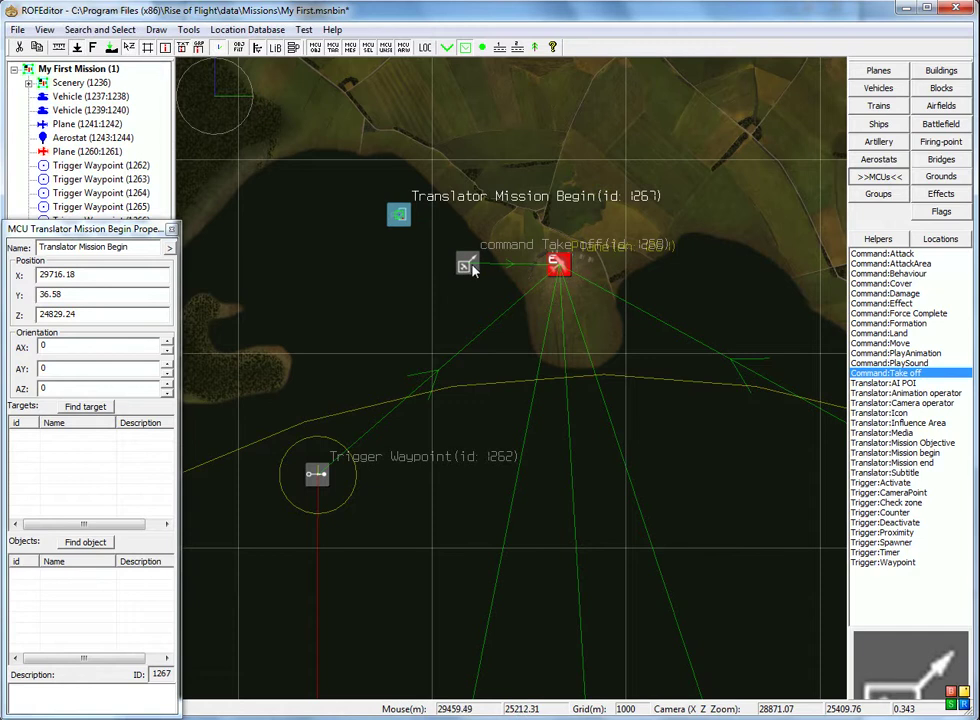
{"action": "left_click", "coordinate": [77, 409]}
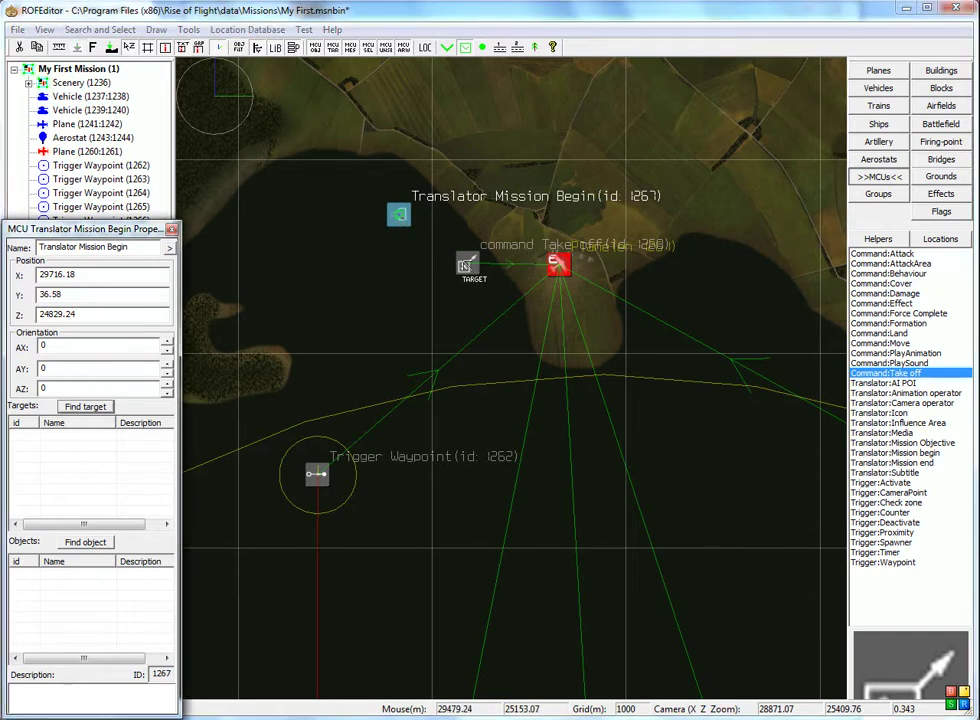
{"action": "left_click", "coordinate": [467, 264]}
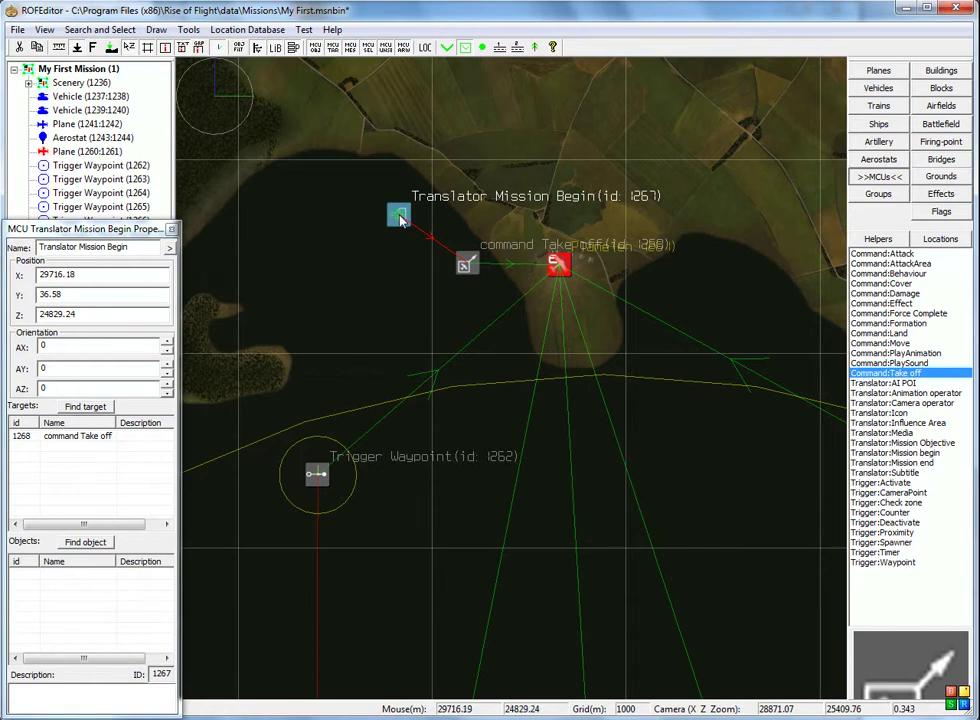
{"action": "left_click", "coordinate": [466, 265]}
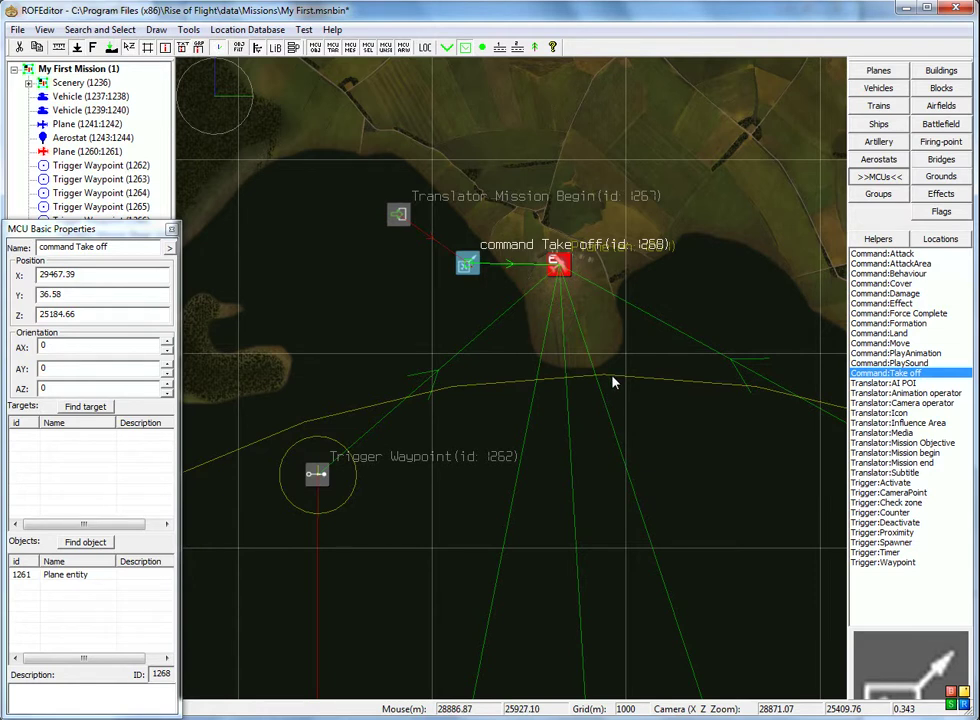
In the plane's advanced properties, start a new event of type OnPlaneTookOff.
{"action": "right_click_drag", "start_coordinate": [657, 426], "coordinate": [643, 395]}
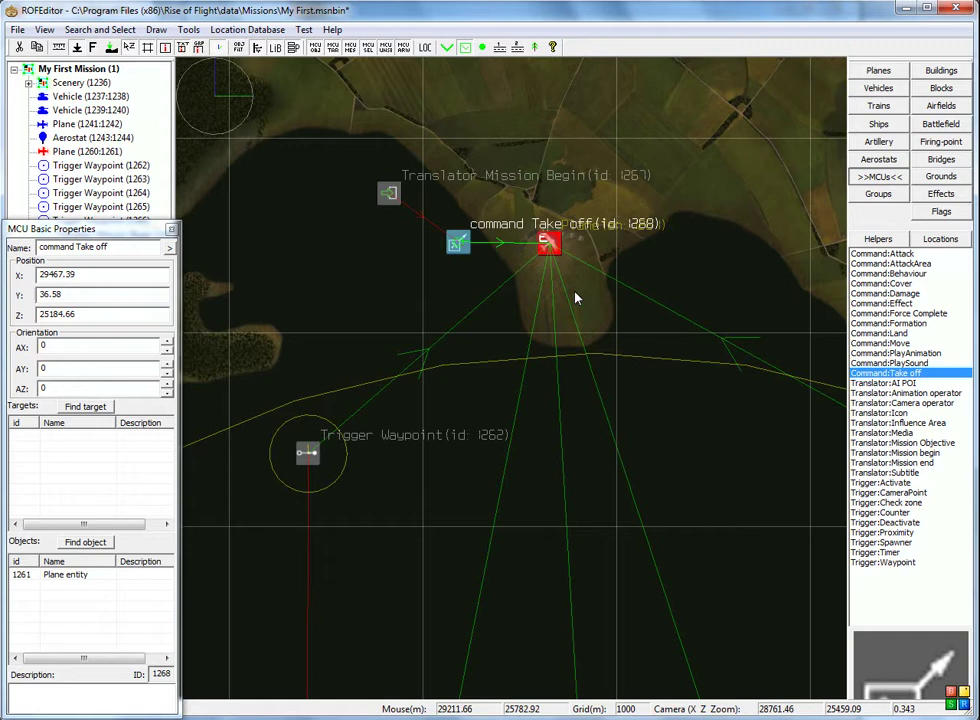
{"action": "scroll", "coordinate": [548, 245], "scroll_direction": "up", "scroll_amount": 5}
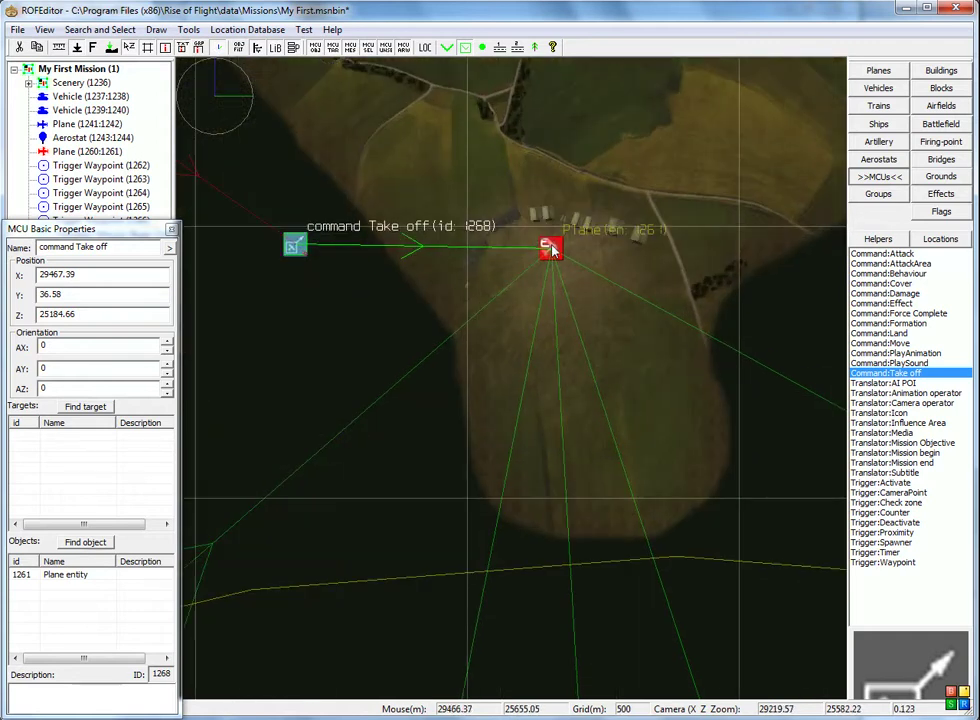
{"action": "left_click", "coordinate": [552, 250]}
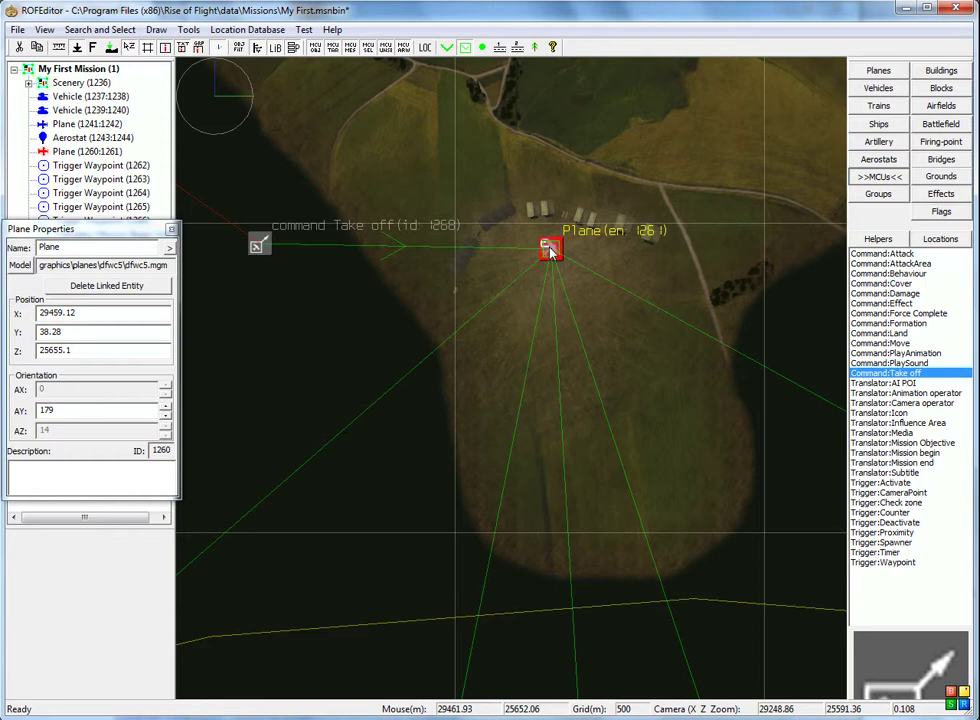
{"action": "double_click", "coordinate": [549, 250]}
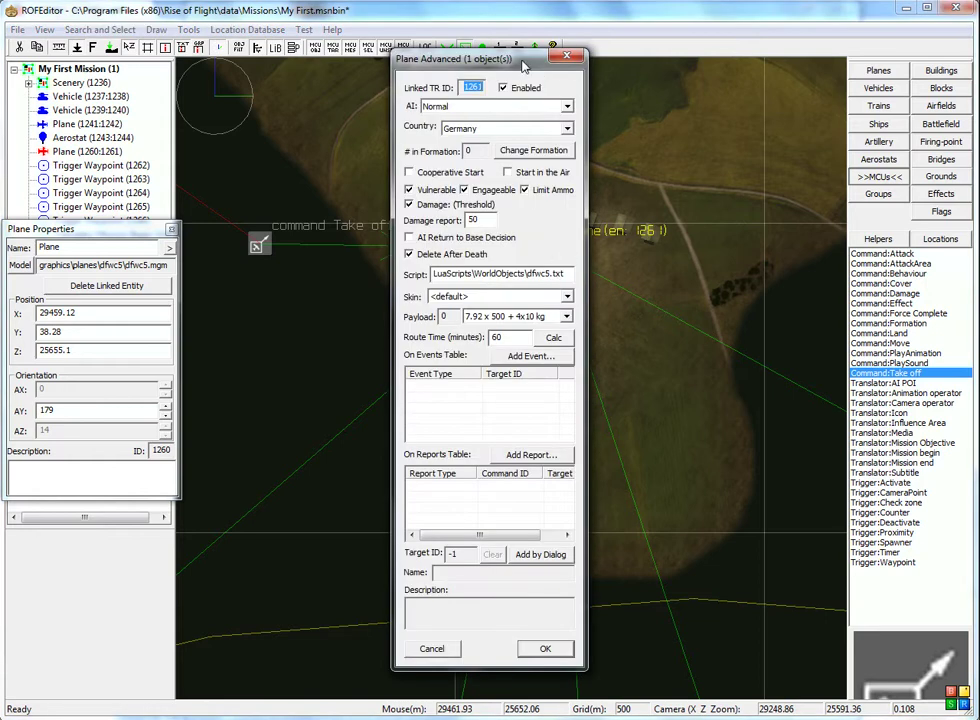
{"action": "left_click_drag", "start_coordinate": [524, 66], "coordinate": [741, 54]}
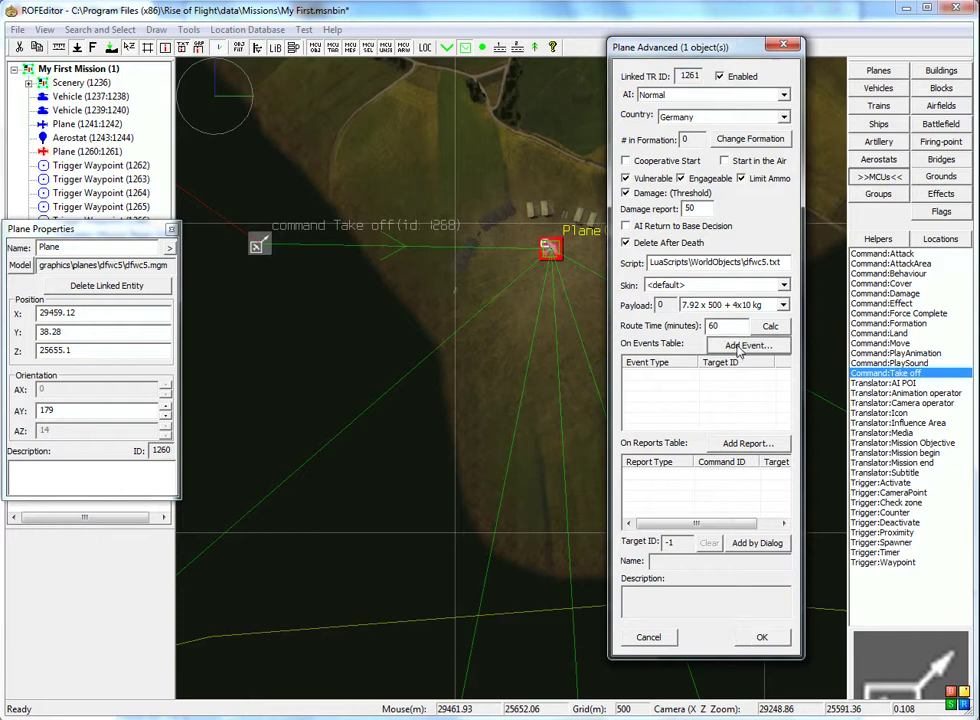
{"action": "left_click", "coordinate": [742, 345]}
{"action": "left_click_drag", "start_coordinate": [720, 388], "coordinate": [728, 218]}
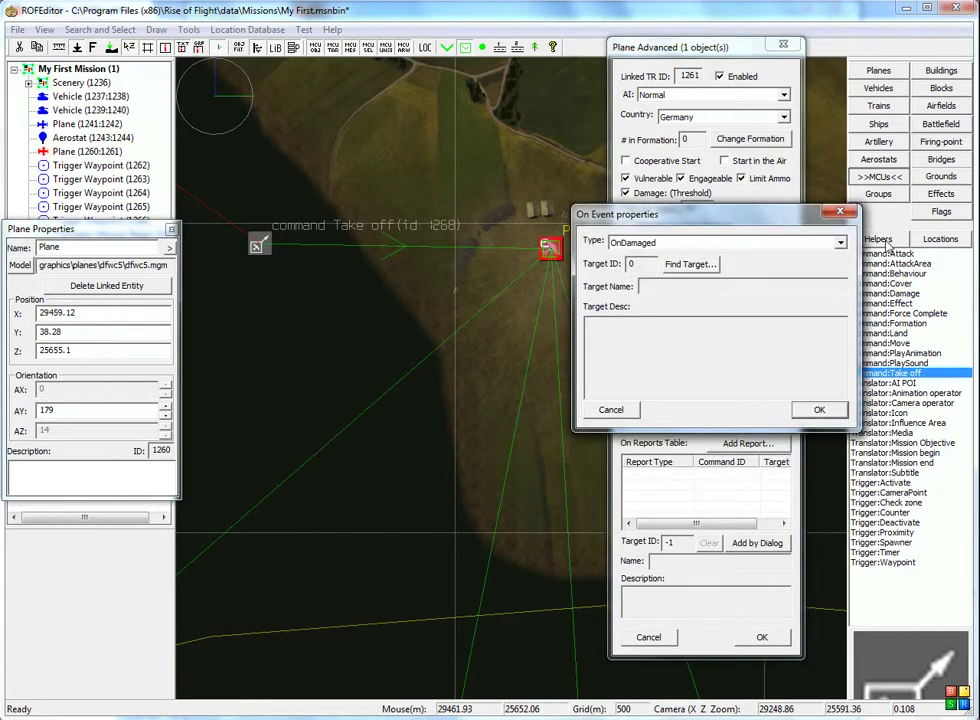
{"action": "left_click", "coordinate": [840, 242]}
{"action": "left_click_drag", "start_coordinate": [843, 319], "coordinate": [843, 265]}
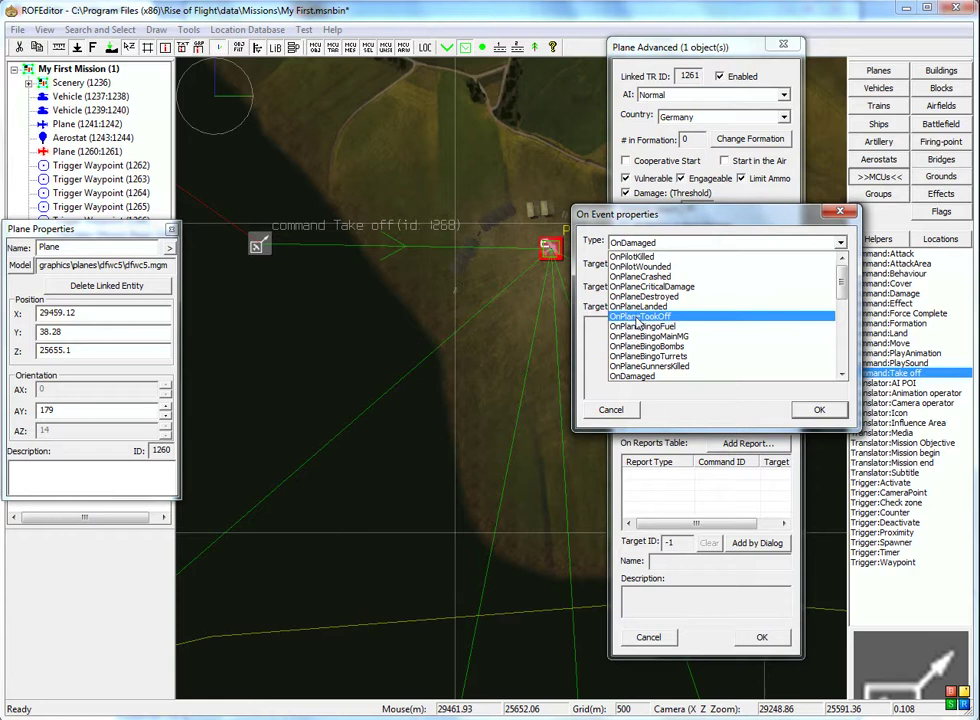
{"action": "left_click", "coordinate": [638, 318]}
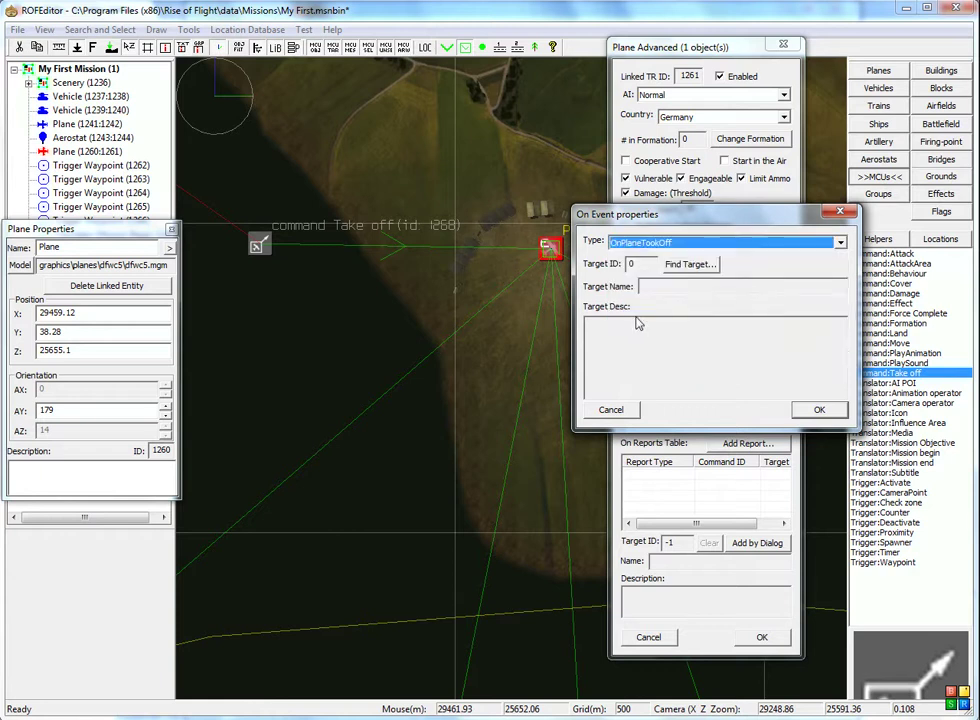
Set Trigger Waypoint 1262 as the take-off event's target and accept the event and the plane's advanced properties.
{"action": "left_click_drag", "start_coordinate": [714, 219], "coordinate": [744, 213]}
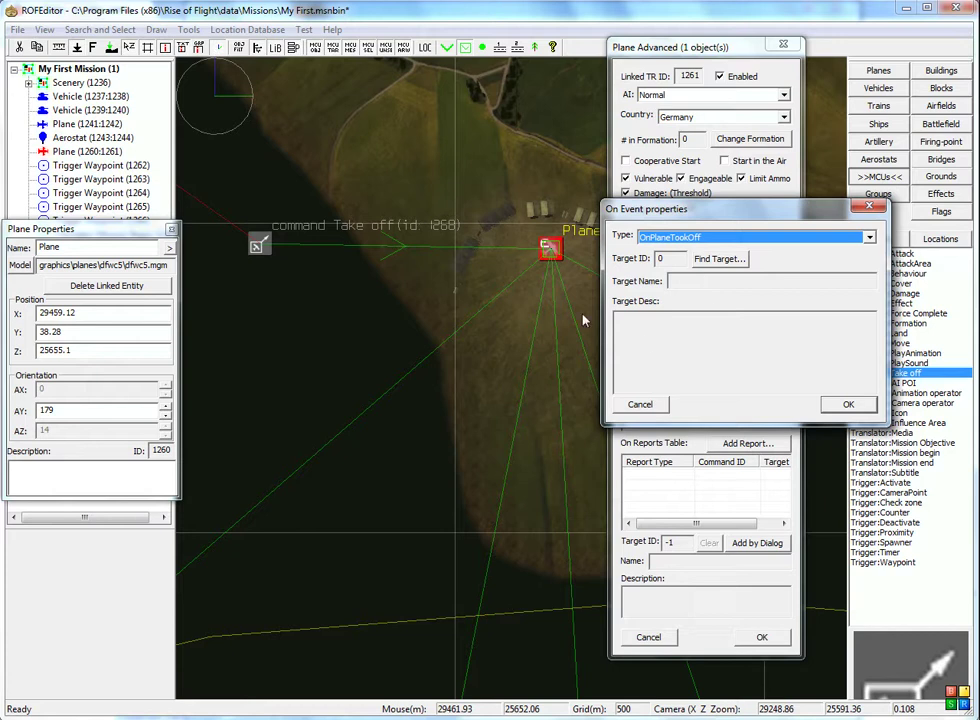
{"action": "left_click", "coordinate": [726, 261]}
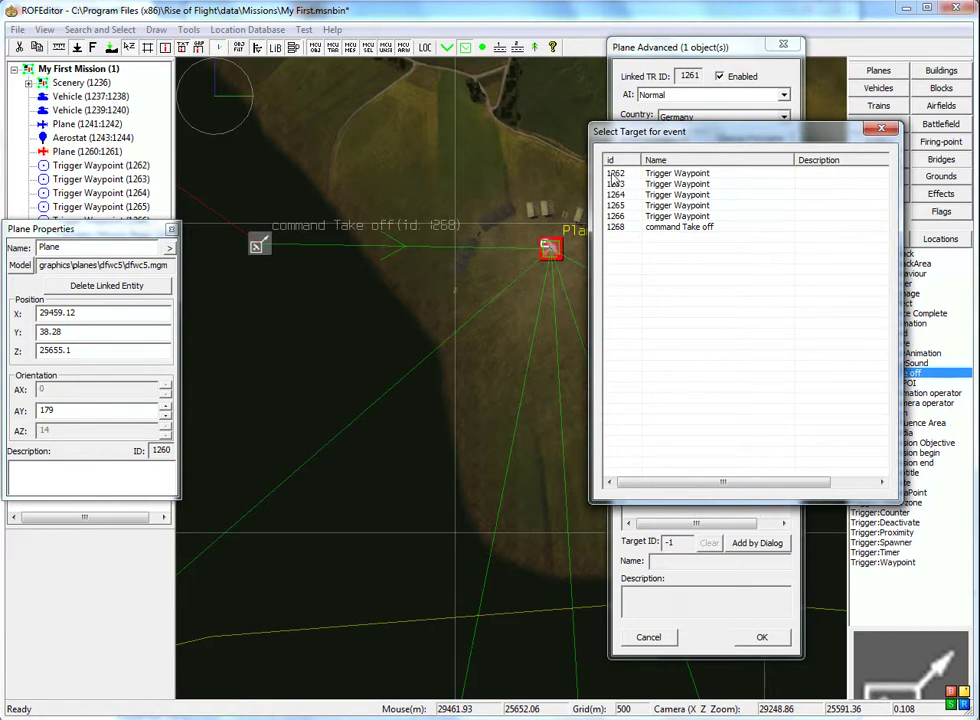
{"action": "double_click", "coordinate": [683, 174]}
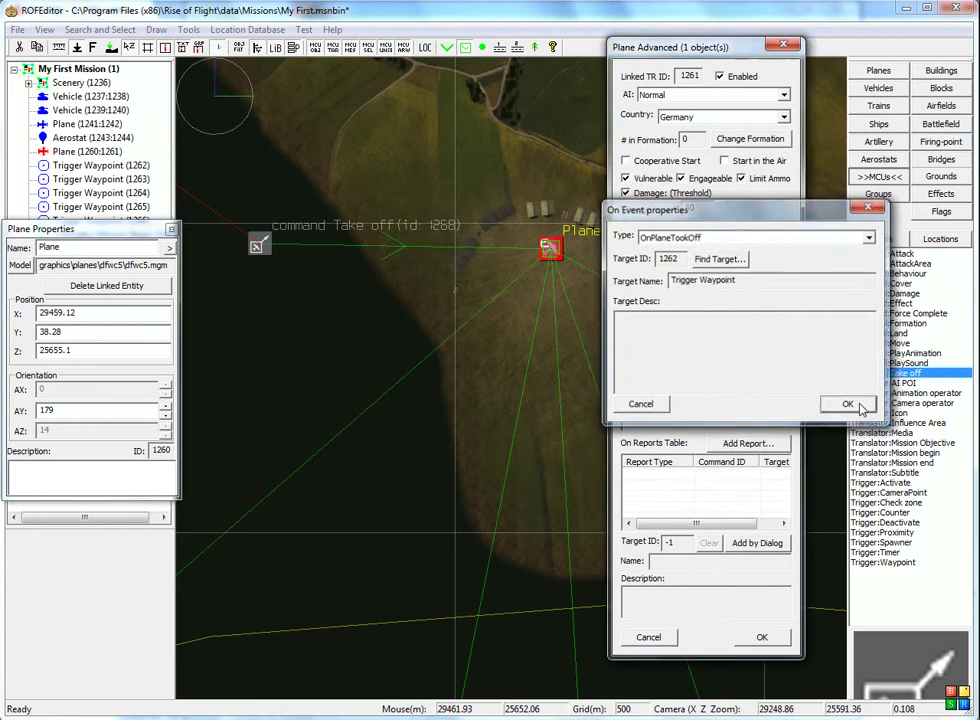
{"action": "left_click", "coordinate": [850, 406]}
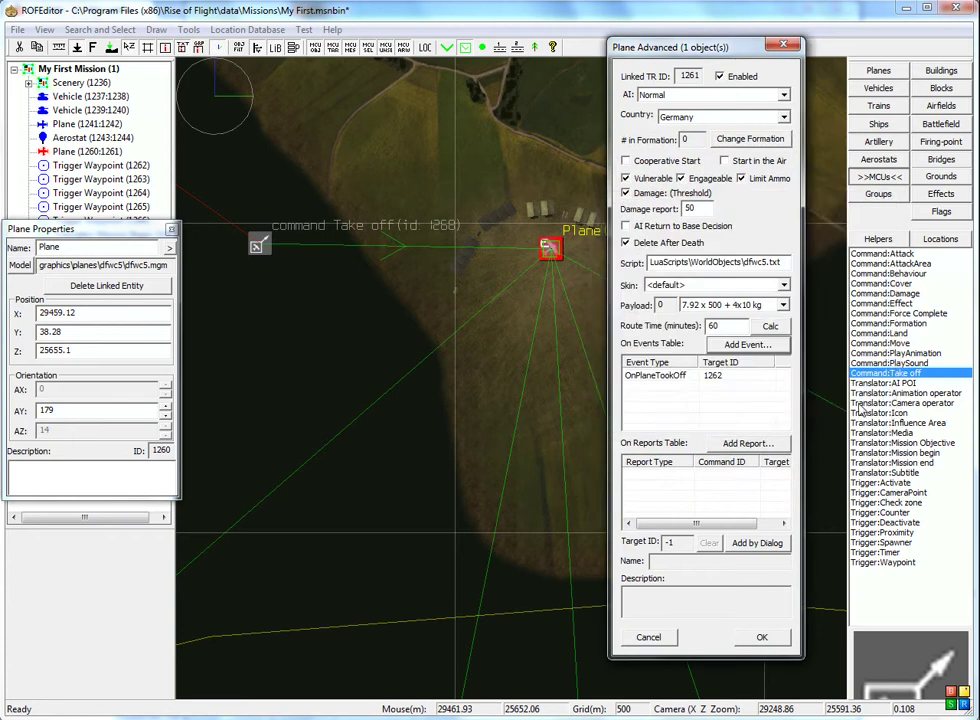
{"action": "left_click", "coordinate": [762, 637]}
{"action": "scroll", "coordinate": [669, 389], "scroll_direction": "down", "scroll_amount": 7}
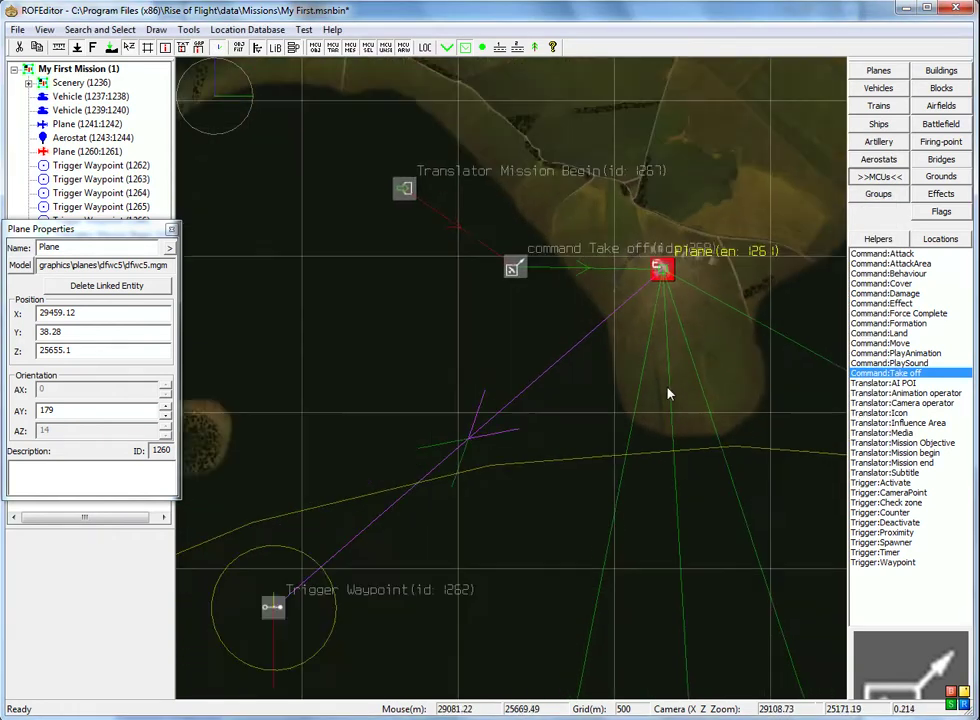
{"action": "right_click_drag", "start_coordinate": [639, 387], "coordinate": [676, 300]}
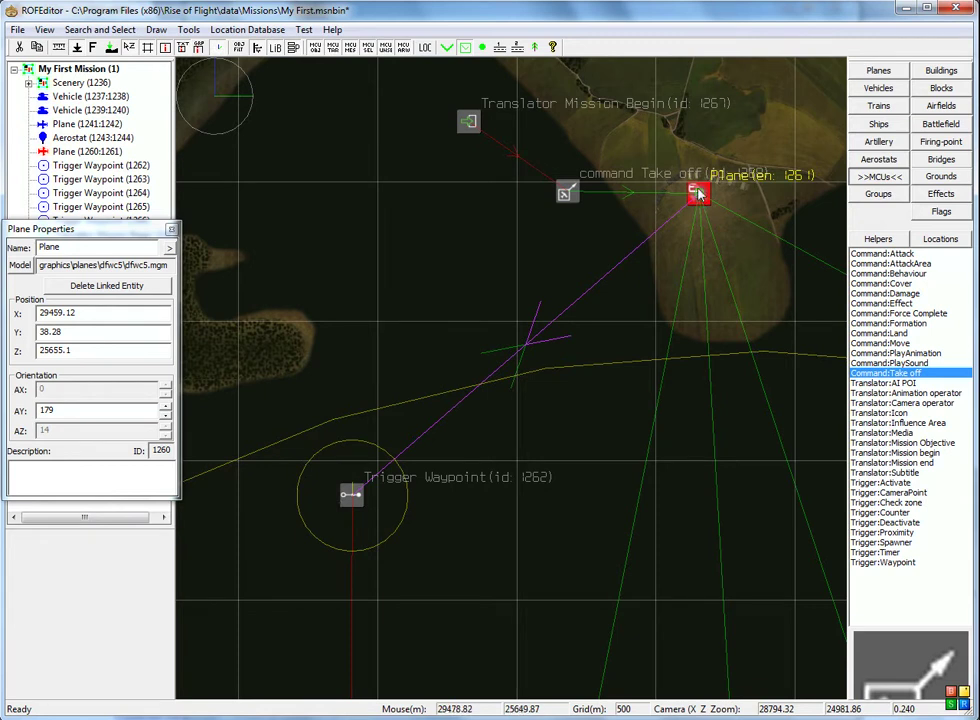
Review the mission-start chain from the Mission Begin translator through the Take off command and the plane to Trigger Waypoint 1262.
{"action": "left_click", "coordinate": [351, 494]}
{"action": "scroll", "coordinate": [655, 392], "scroll_direction": "down", "scroll_amount": 5}
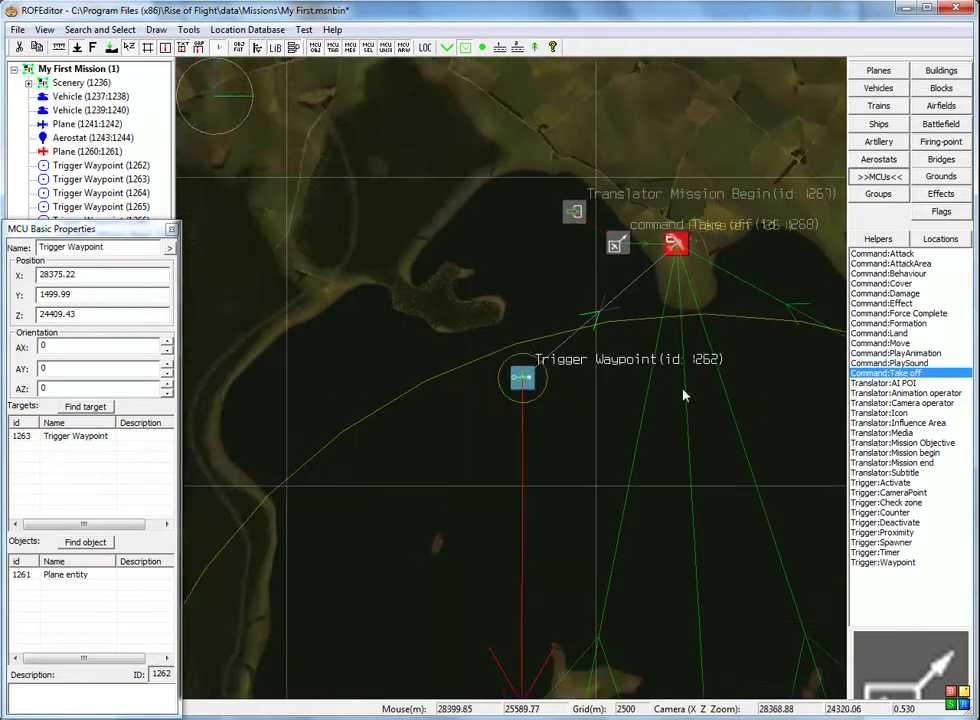
{"action": "scroll", "coordinate": [630, 302], "scroll_direction": "down", "scroll_amount": 1}
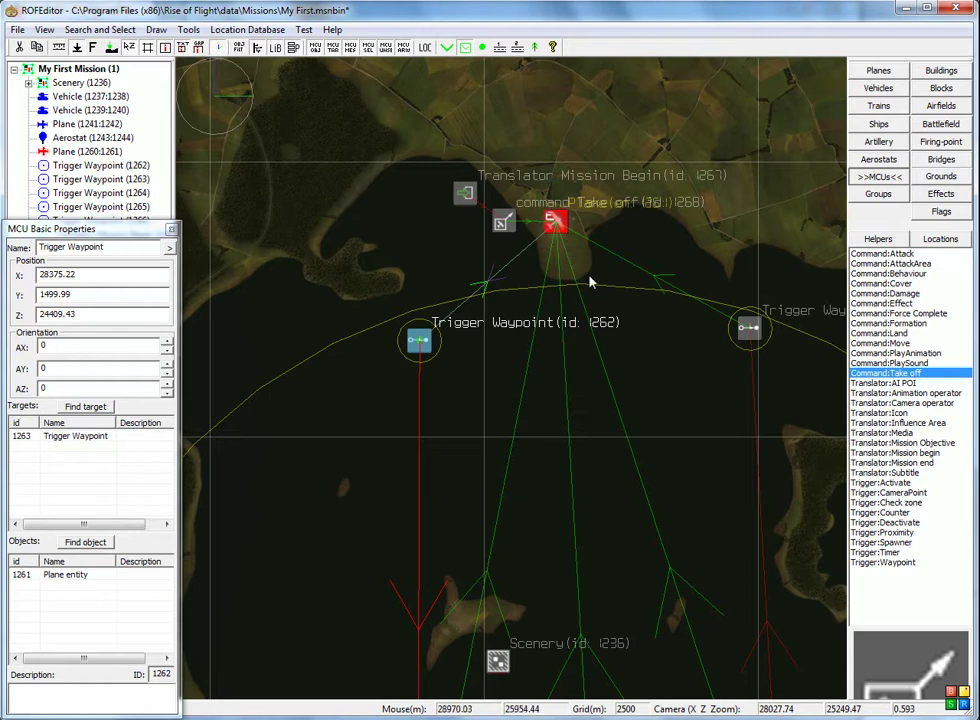
{"action": "left_click", "coordinate": [462, 196]}
{"action": "left_click", "coordinate": [504, 223]}
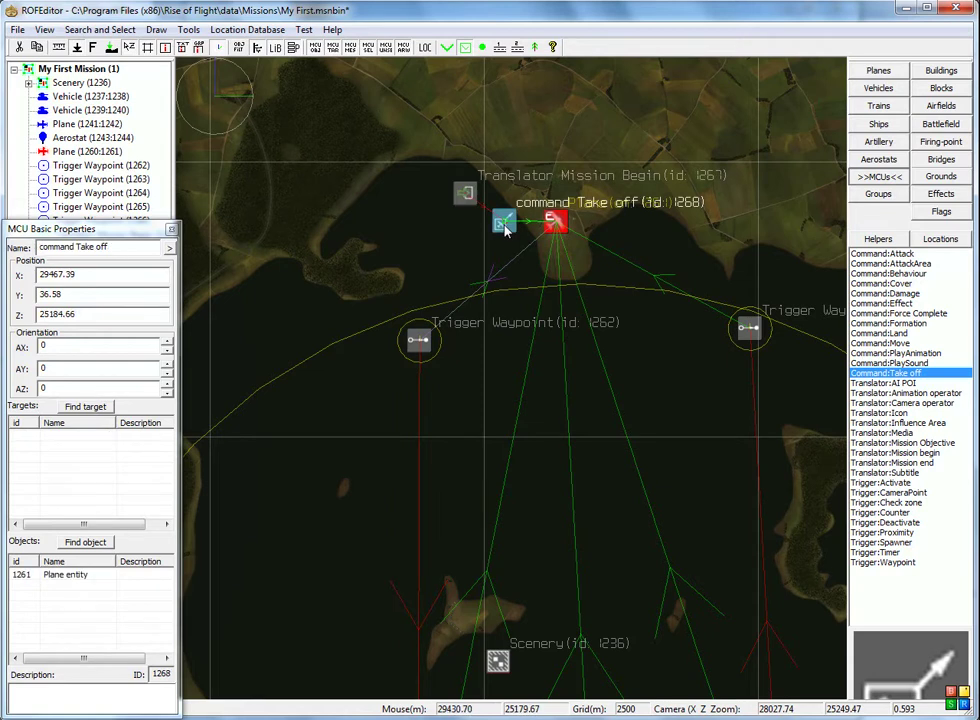
{"action": "left_click", "coordinate": [557, 226]}
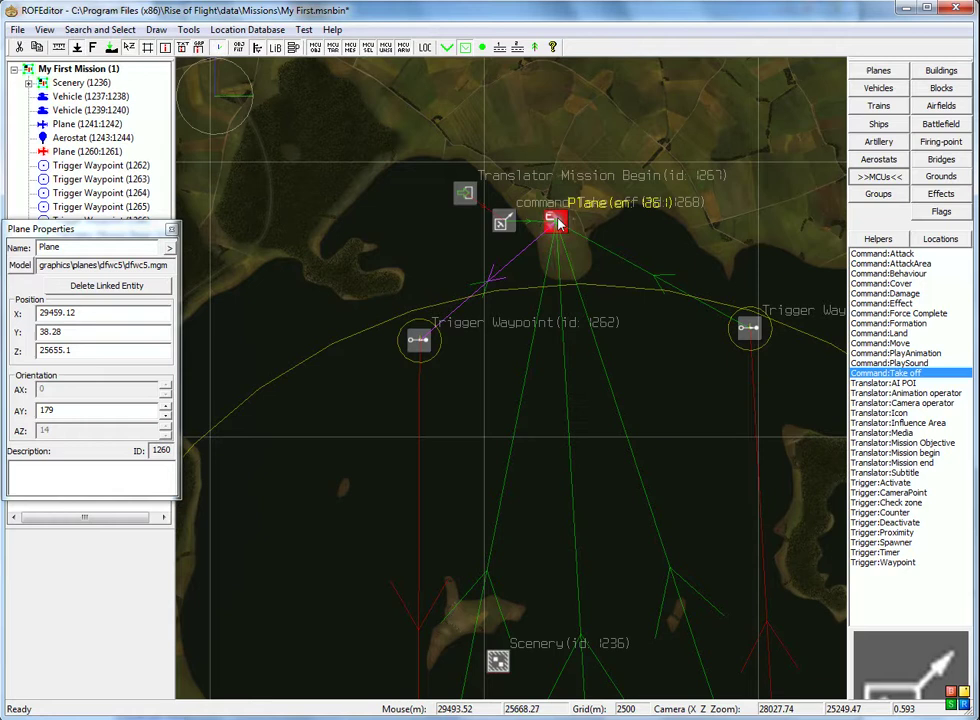
{"action": "left_click", "coordinate": [420, 344]}
{"action": "middle_click_drag", "start_coordinate": [604, 330], "coordinate": [607, 283]}
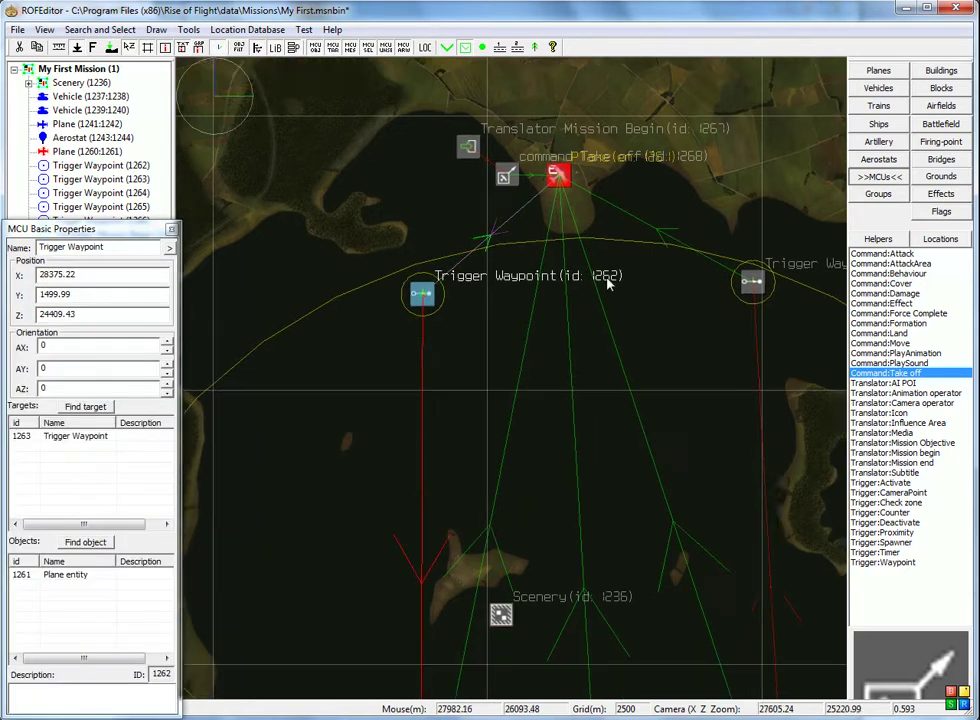
Examine the waypoint route in order from Trigger Waypoint 1262 through 1263, 1264 and 1265 to the last one, 1266.
{"action": "right_click_drag", "start_coordinate": [608, 285], "coordinate": [608, 258]}
{"action": "scroll", "coordinate": [608, 258], "scroll_direction": "down", "scroll_amount": 2}
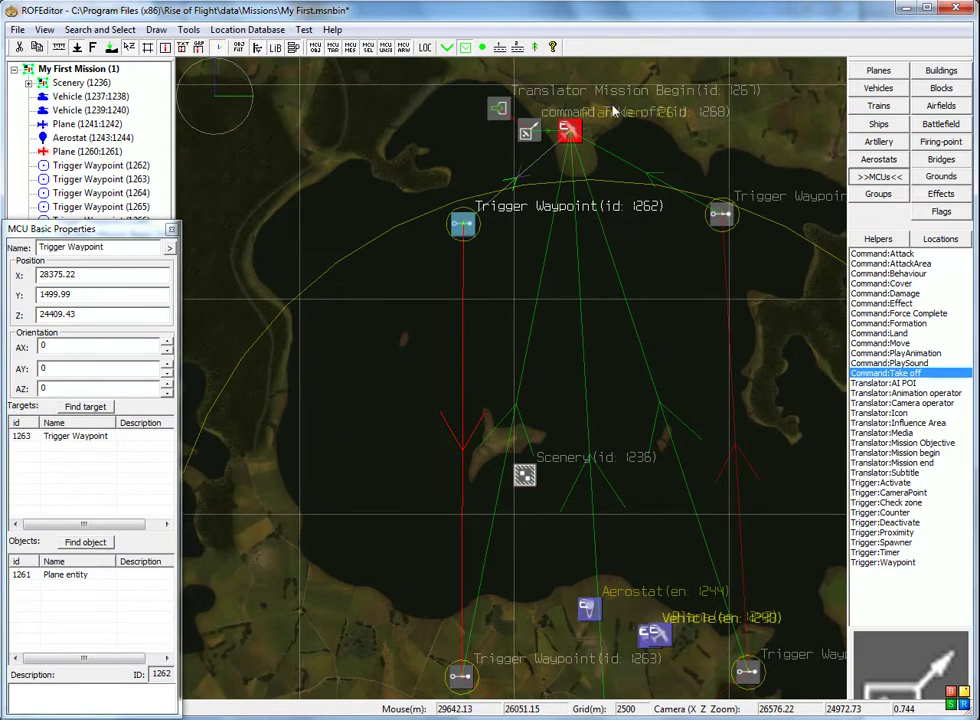
{"action": "right_click_drag", "start_coordinate": [575, 295], "coordinate": [459, 158]}
{"action": "double_click", "coordinate": [379, 119]}
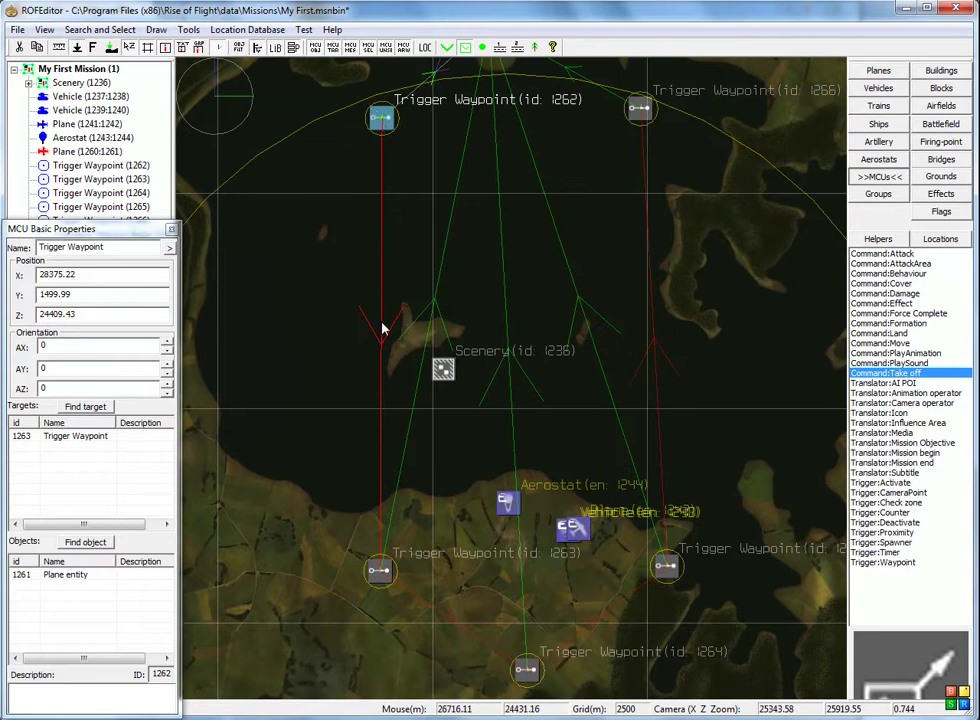
{"action": "left_click", "coordinate": [379, 569]}
{"action": "right_click_drag", "start_coordinate": [526, 668], "coordinate": [475, 573]}
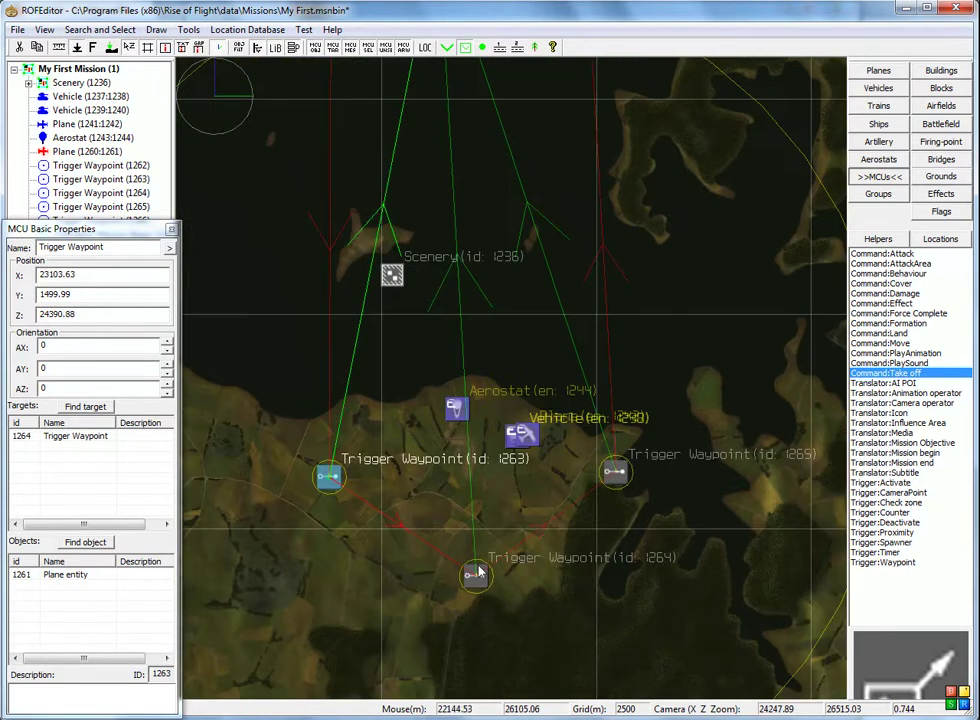
{"action": "left_click", "coordinate": [475, 573]}
{"action": "left_click", "coordinate": [617, 472]}
{"action": "right_click_drag", "start_coordinate": [672, 269], "coordinate": [660, 486]}
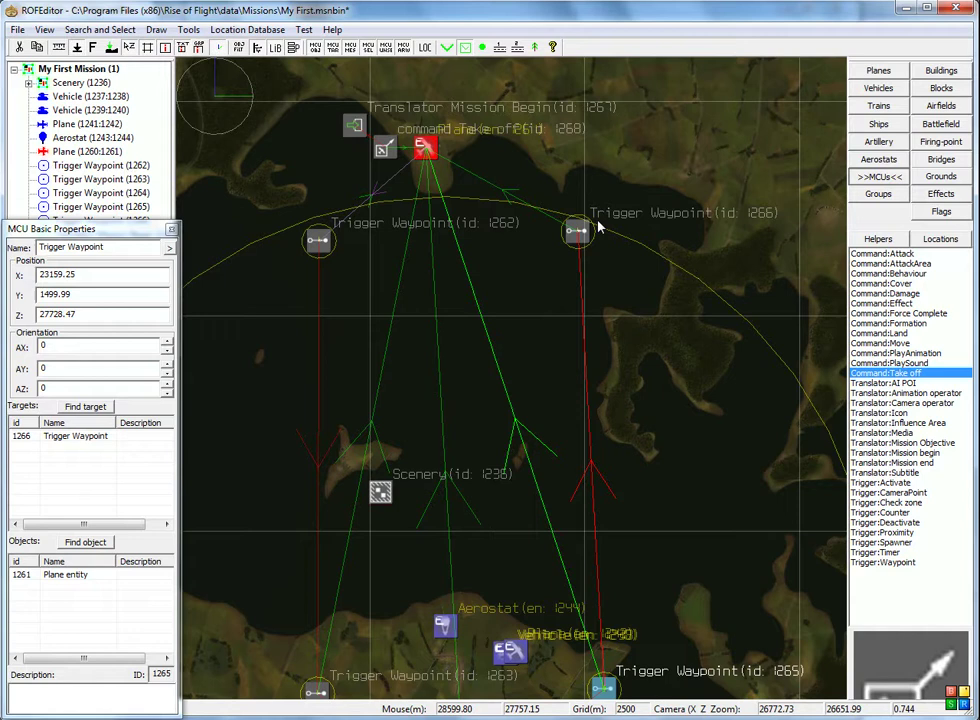
{"action": "left_click", "coordinate": [578, 232]}
{"action": "right_click_drag", "start_coordinate": [608, 268], "coordinate": [645, 295]}
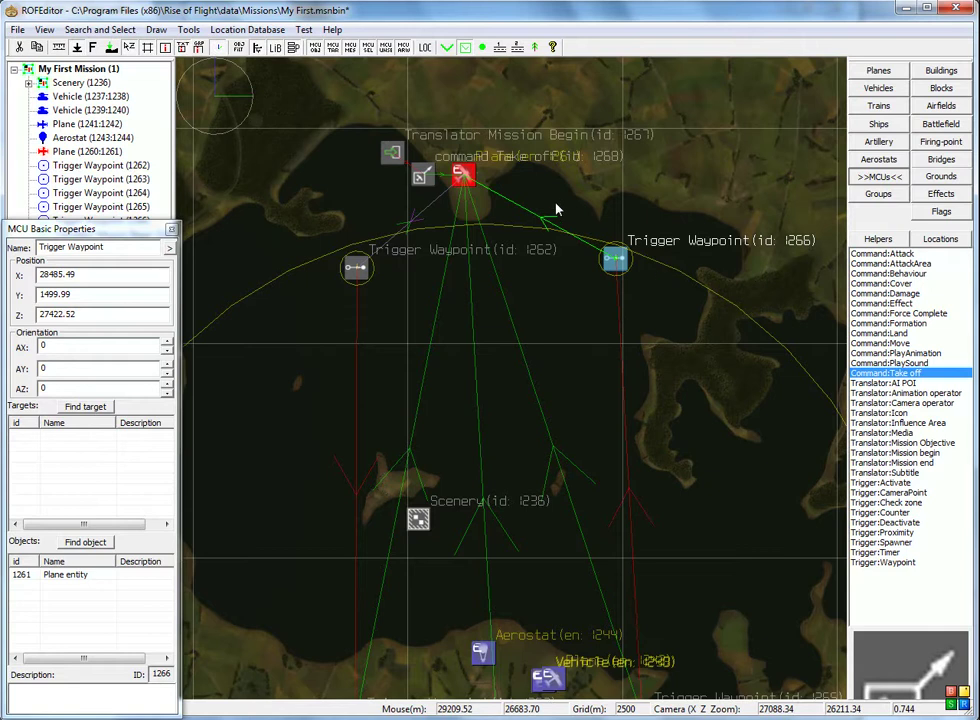
{"action": "right_click_drag", "start_coordinate": [557, 209], "coordinate": [598, 312]}
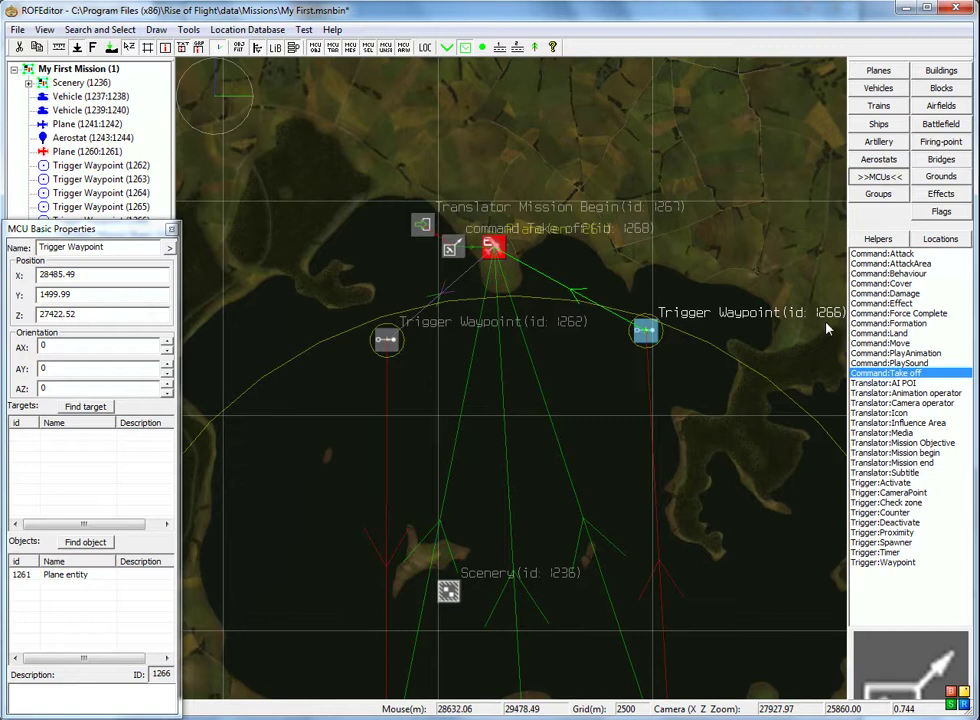
Place a Command:Land MCU on the airfield just south of the plane and shift it slightly southeast to about X 29287, Z 25683.
{"action": "left_click", "coordinate": [882, 341]}
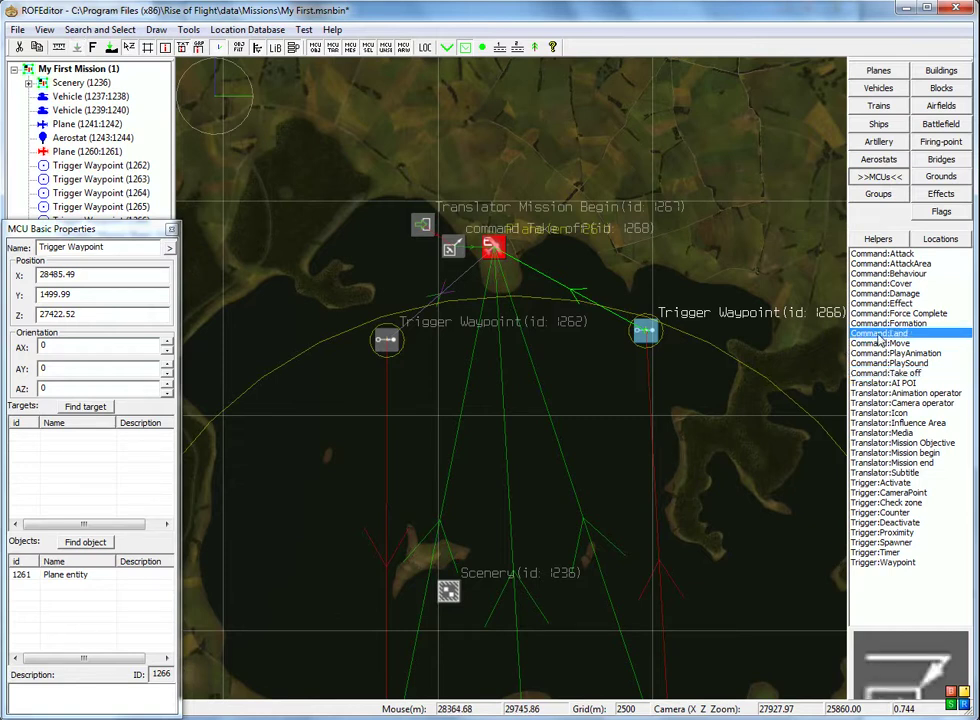
{"action": "scroll", "coordinate": [586, 262], "scroll_direction": "up", "scroll_amount": 4}
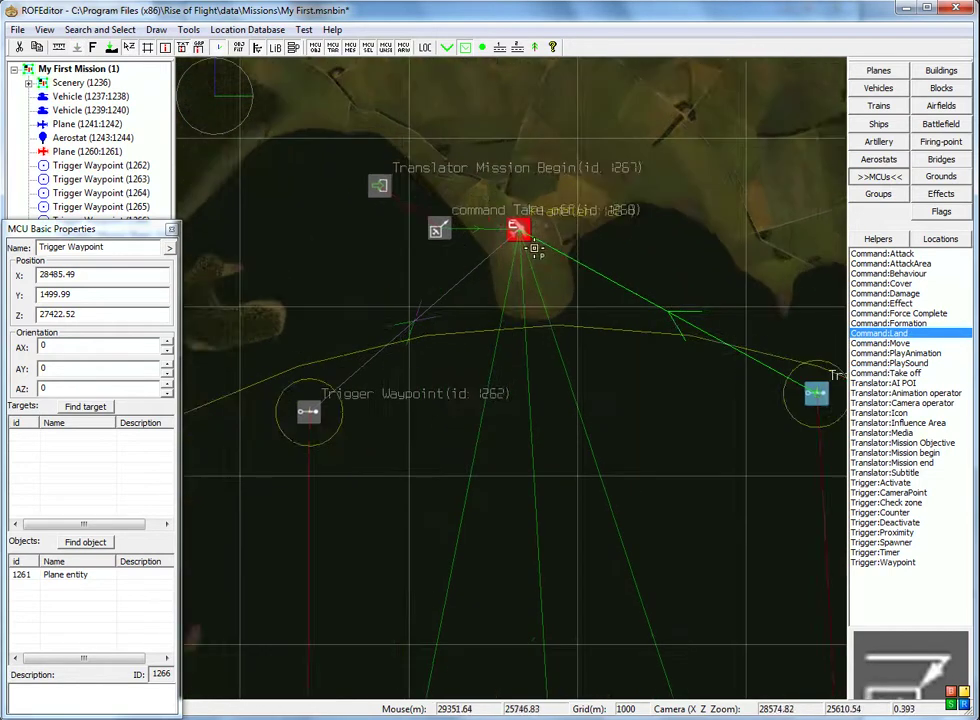
{"action": "scroll", "coordinate": [535, 248], "scroll_direction": "up", "scroll_amount": 6}
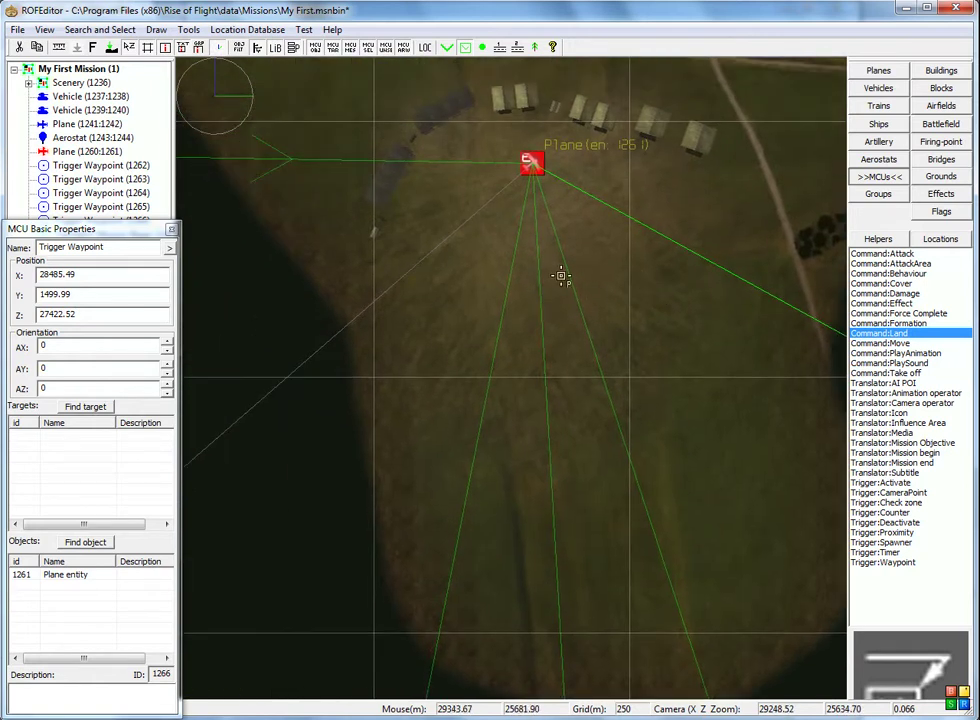
{"action": "left_click", "coordinate": [548, 327]}
{"action": "right_click_drag", "start_coordinate": [655, 421], "coordinate": [577, 293]}
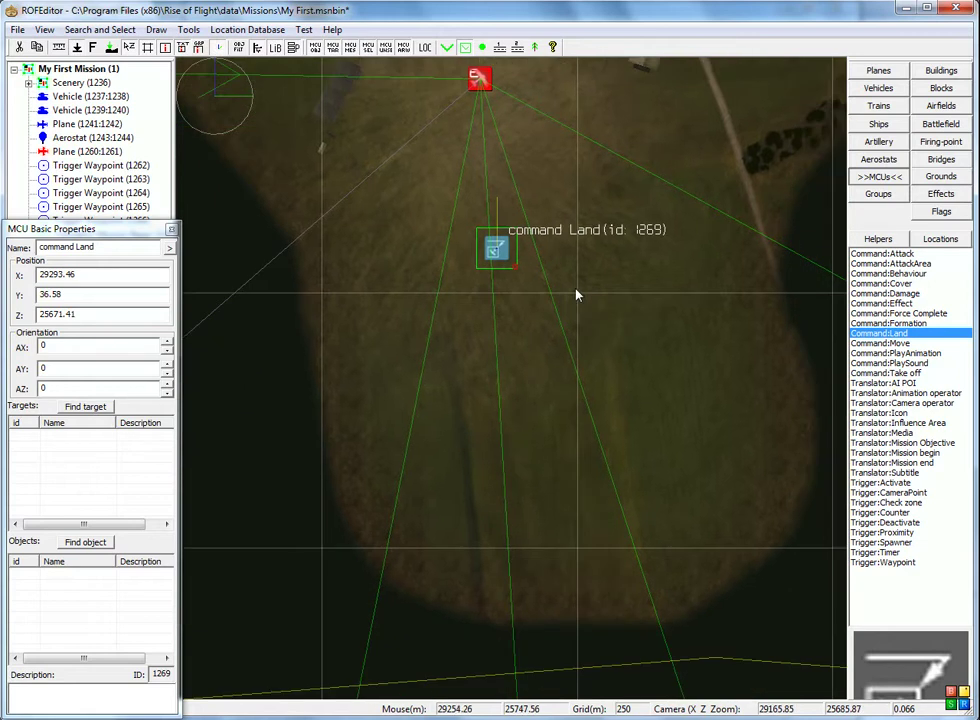
{"action": "left_click_drag", "start_coordinate": [496, 245], "coordinate": [508, 251]}
{"action": "right_click_drag", "start_coordinate": [573, 262], "coordinate": [593, 343]}
Rotate the Land command so its landing direction faces west-southwest, with an AY orientation of 240.
{"action": "scroll", "coordinate": [566, 342], "scroll_direction": "up", "scroll_amount": 6}
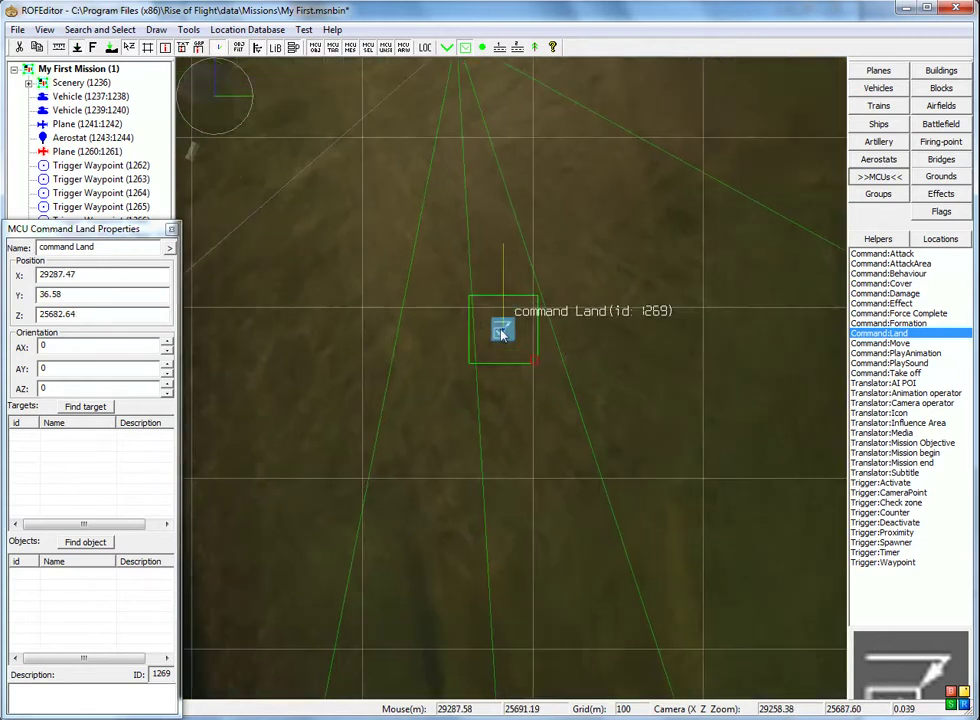
{"action": "scroll", "coordinate": [502, 335], "scroll_direction": "down", "scroll_amount": 7}
{"action": "scroll", "coordinate": [501, 331], "scroll_direction": "up", "scroll_amount": 2}
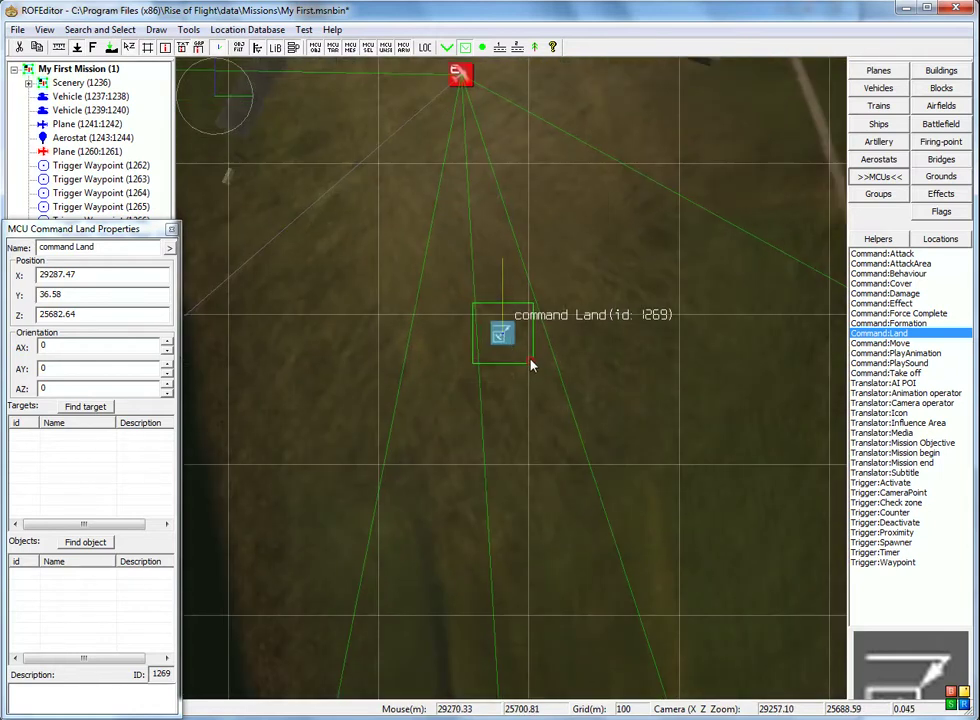
{"action": "left_click_drag", "start_coordinate": [531, 366], "coordinate": [518, 256]}
{"action": "left_click_drag", "start_coordinate": [436, 375], "coordinate": [497, 340]}
{"action": "left_click", "coordinate": [498, 340]}
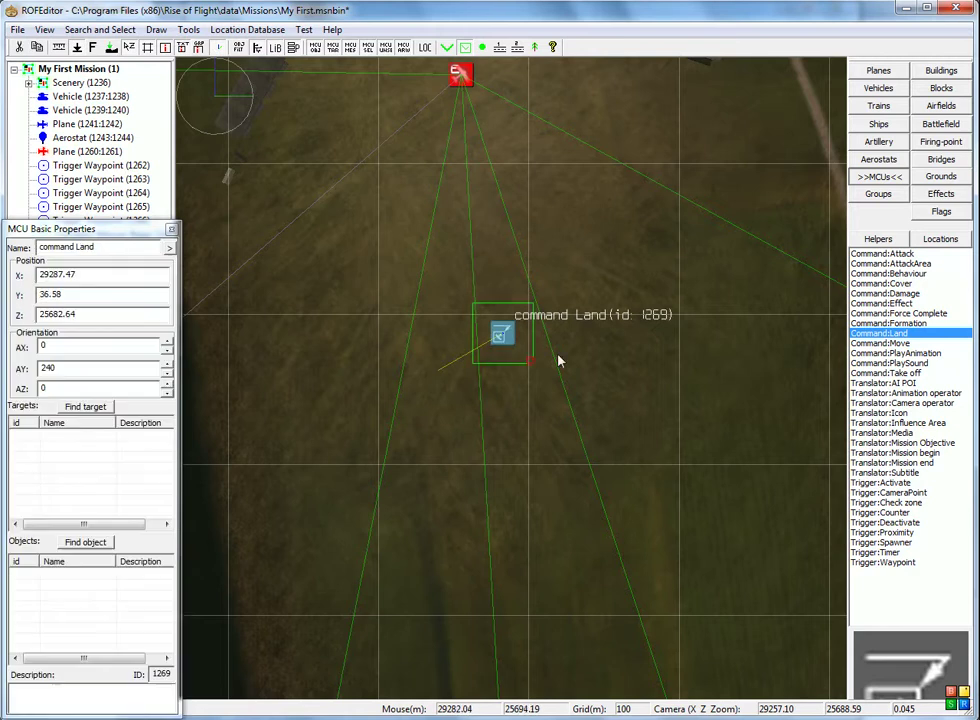
Object-link the Land command to the German plane on the airfield.
{"action": "scroll", "coordinate": [604, 339], "scroll_direction": "down", "scroll_amount": 1}
{"action": "scroll", "coordinate": [604, 343], "scroll_direction": "down", "scroll_amount": 3}
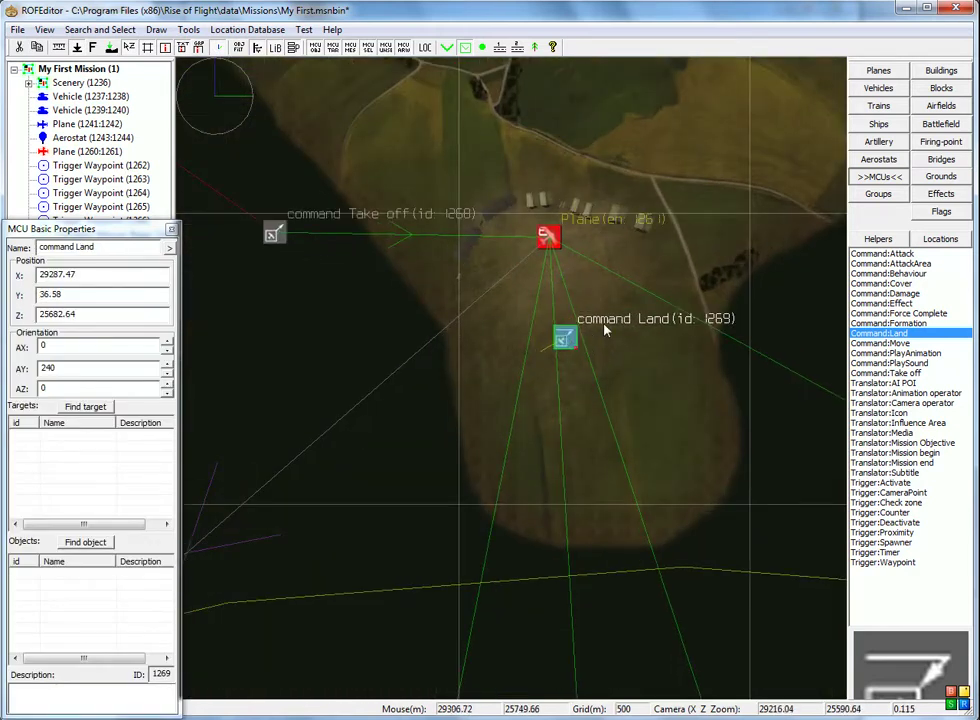
{"action": "scroll", "coordinate": [585, 318], "scroll_direction": "up", "scroll_amount": 4}
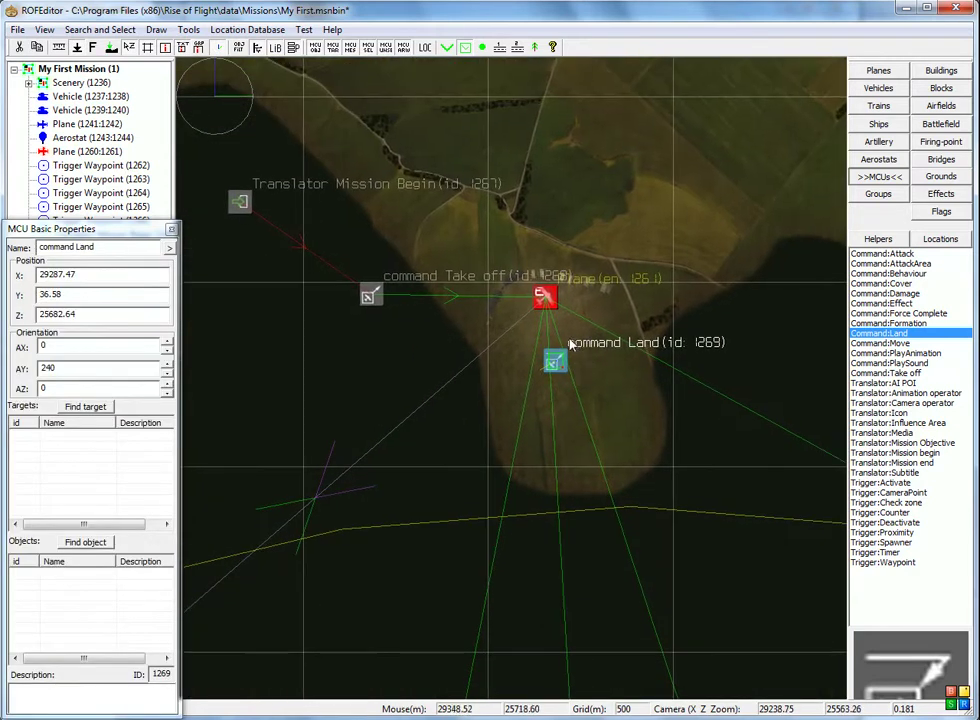
{"action": "scroll", "coordinate": [540, 288], "scroll_direction": "up", "scroll_amount": 5}
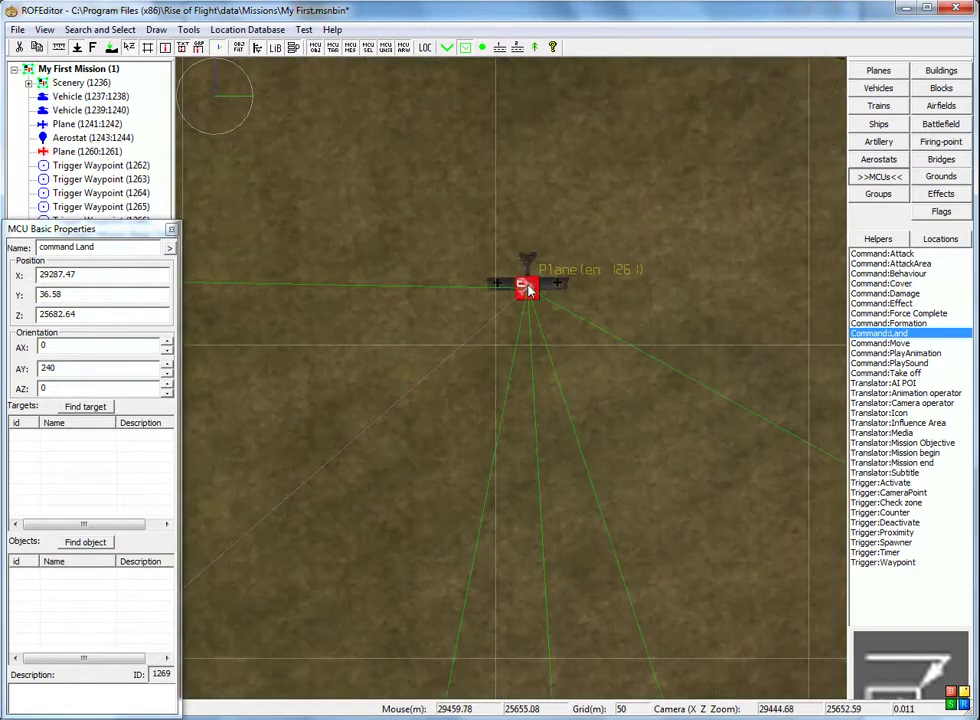
{"action": "scroll", "coordinate": [527, 285], "scroll_direction": "down", "scroll_amount": 6}
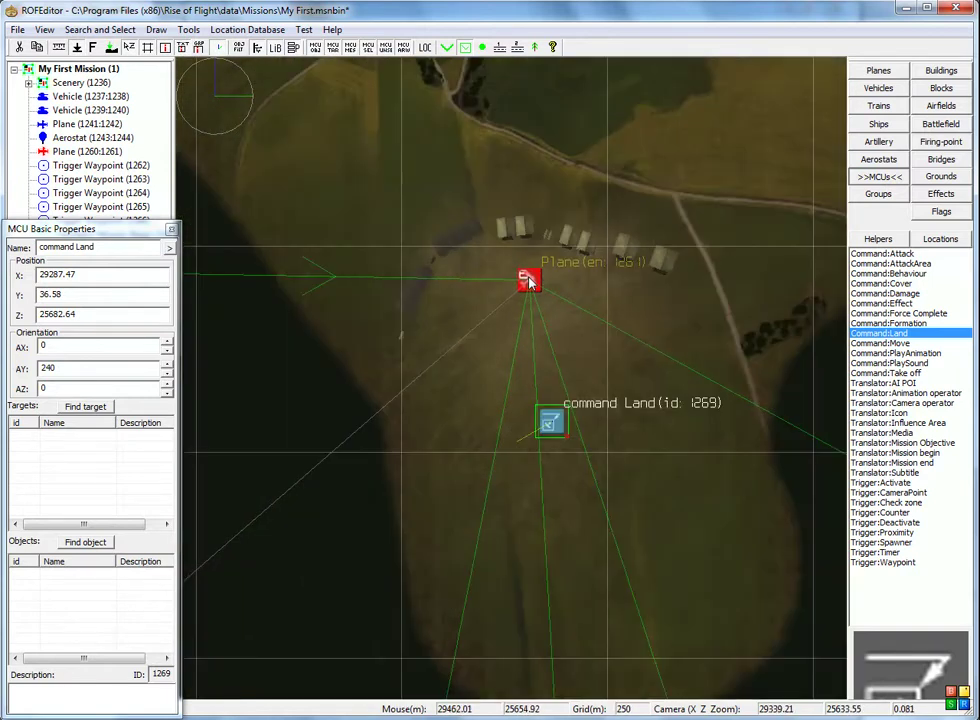
{"action": "scroll", "coordinate": [580, 321], "scroll_direction": "down", "scroll_amount": 3}
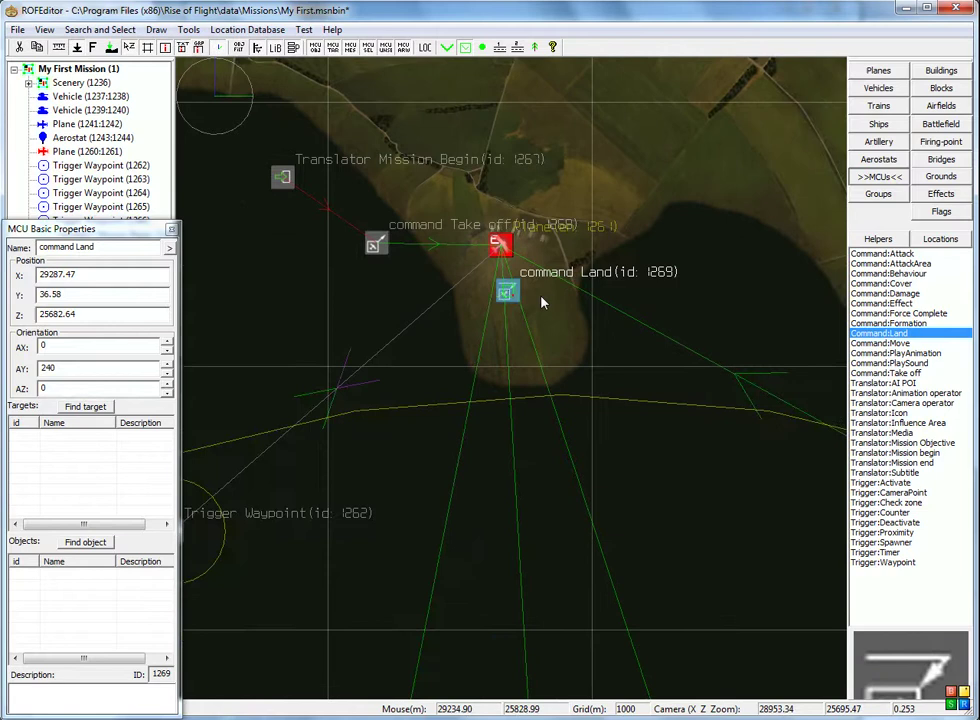
{"action": "middle_click_drag", "start_coordinate": [569, 307], "coordinate": [502, 274]}
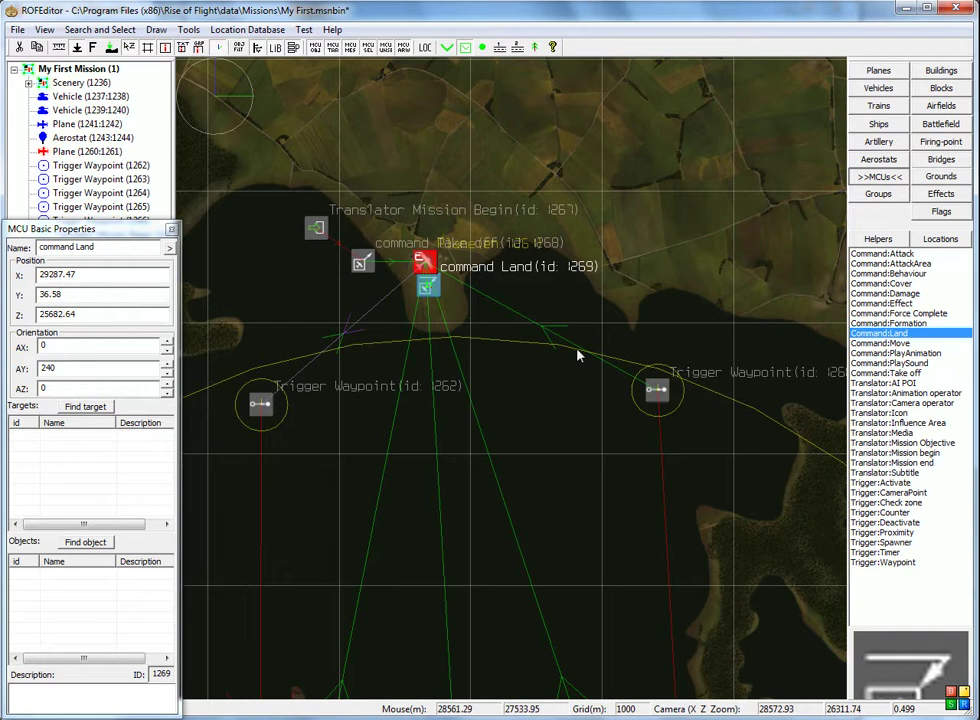
{"action": "scroll", "coordinate": [577, 355], "scroll_direction": "up", "scroll_amount": 8}
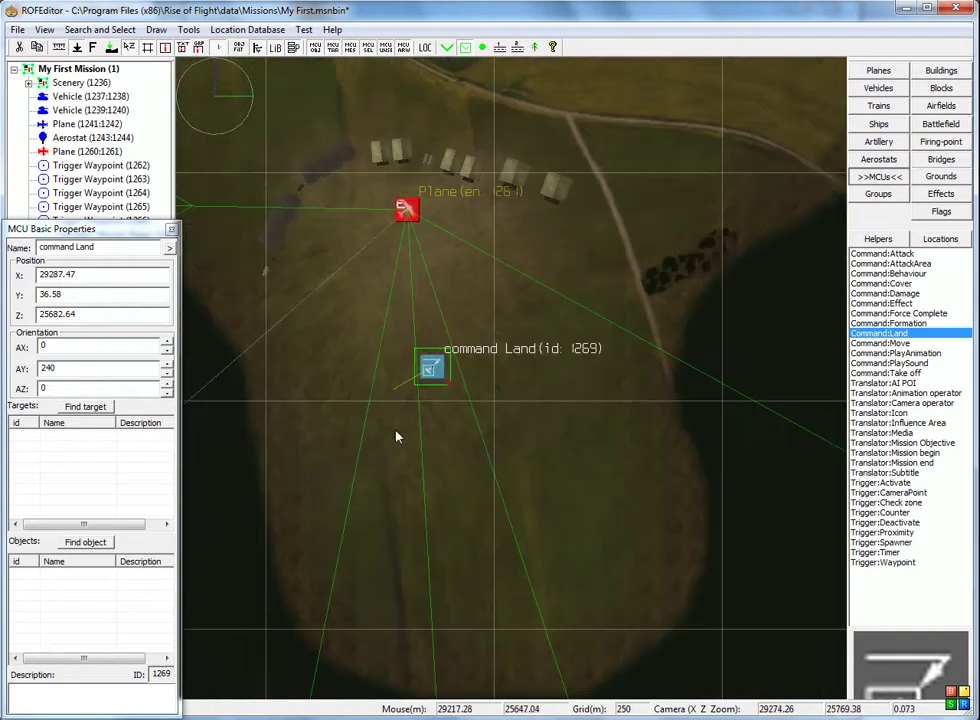
{"action": "left_click", "coordinate": [85, 541]}
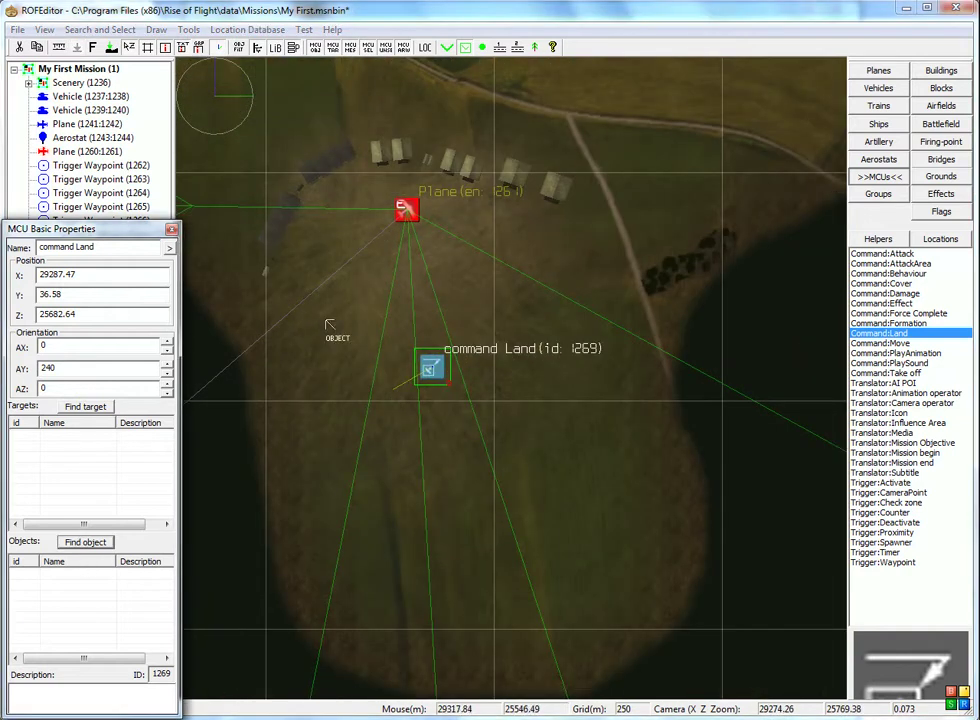
{"action": "left_click", "coordinate": [405, 212]}
Target-link the last waypoint, Trigger Waypoint 1266, to the Land command.
{"action": "scroll", "coordinate": [525, 365], "scroll_direction": "down", "scroll_amount": 4}
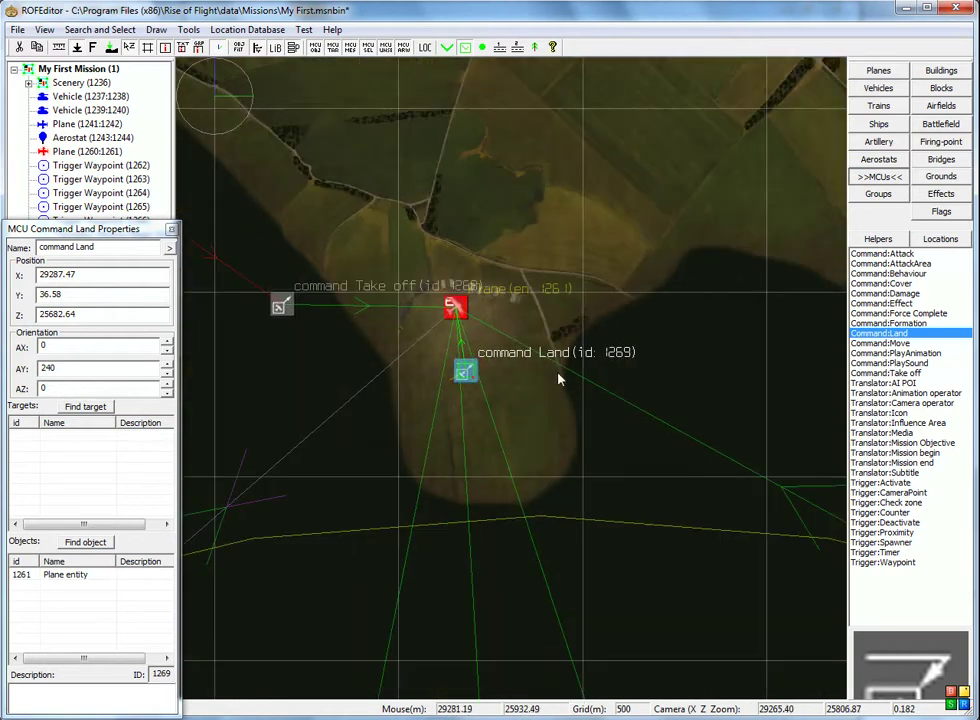
{"action": "scroll", "coordinate": [560, 379], "scroll_direction": "down", "scroll_amount": 5}
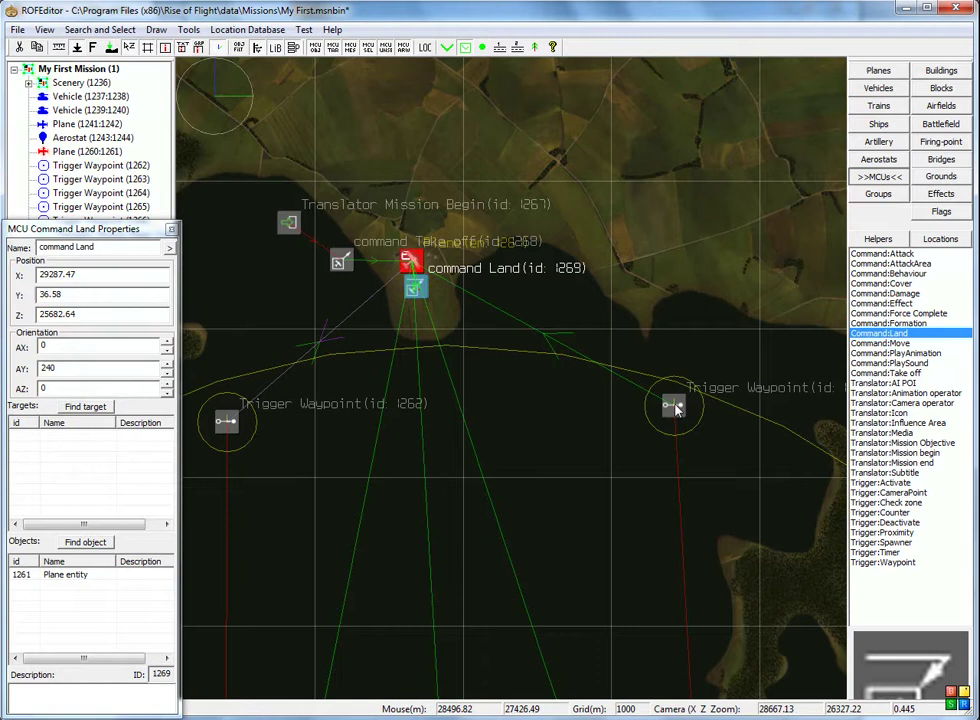
{"action": "left_click", "coordinate": [674, 406]}
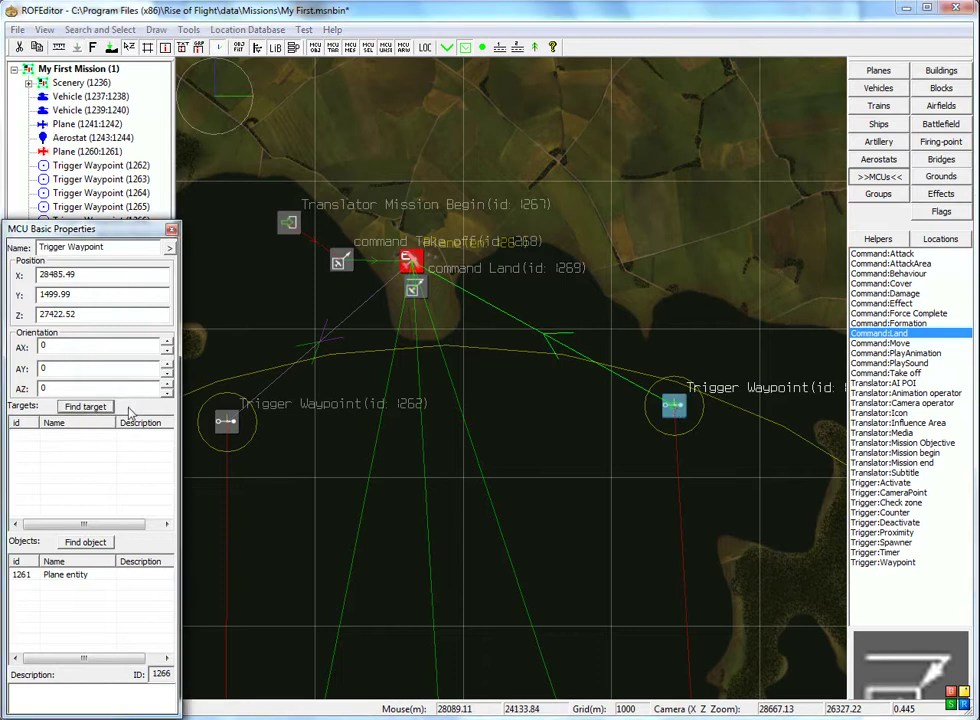
{"action": "left_click", "coordinate": [85, 406]}
{"action": "left_click", "coordinate": [415, 290]}
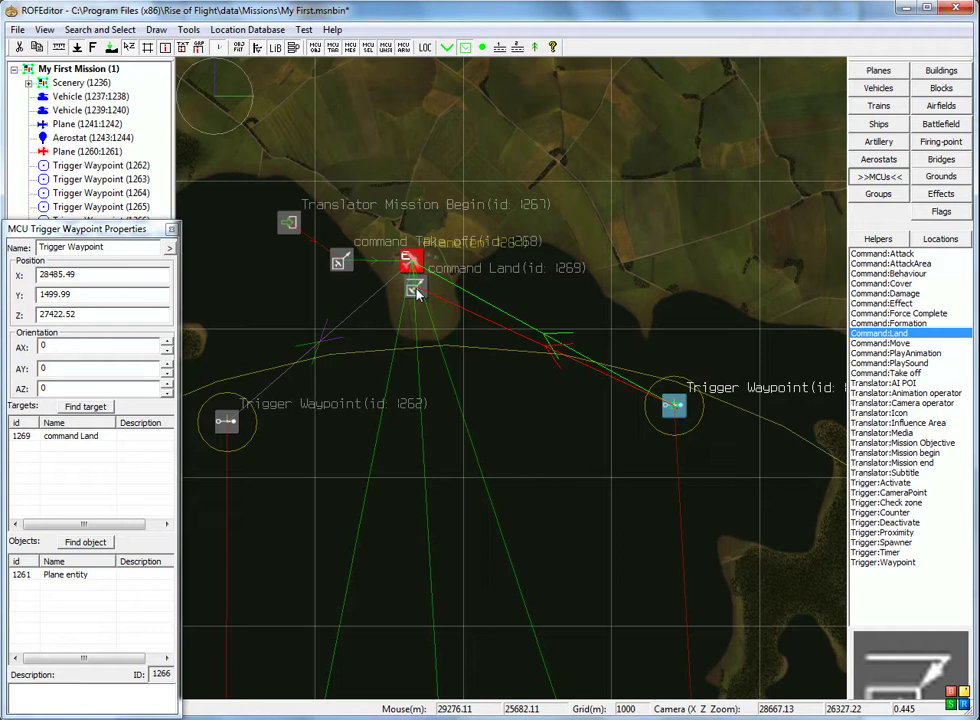
Review the whole flight route and select Trigger Waypoint 1266 to check its target and object links.
{"action": "right_click_drag", "start_coordinate": [566, 275], "coordinate": [747, 254]}
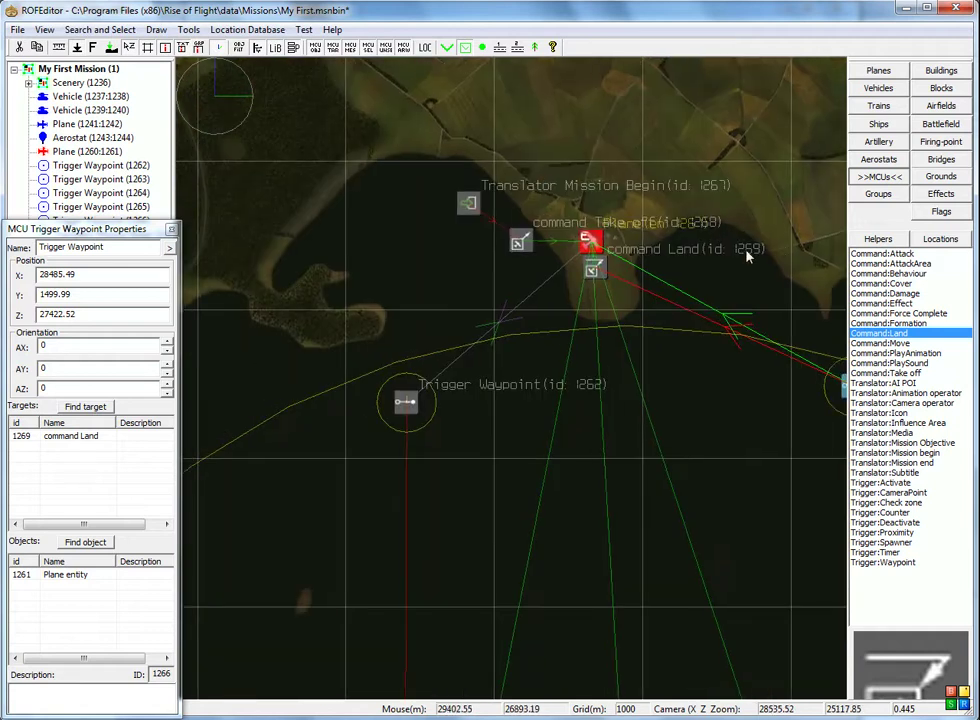
{"action": "scroll", "coordinate": [496, 290], "scroll_direction": "down", "scroll_amount": 5}
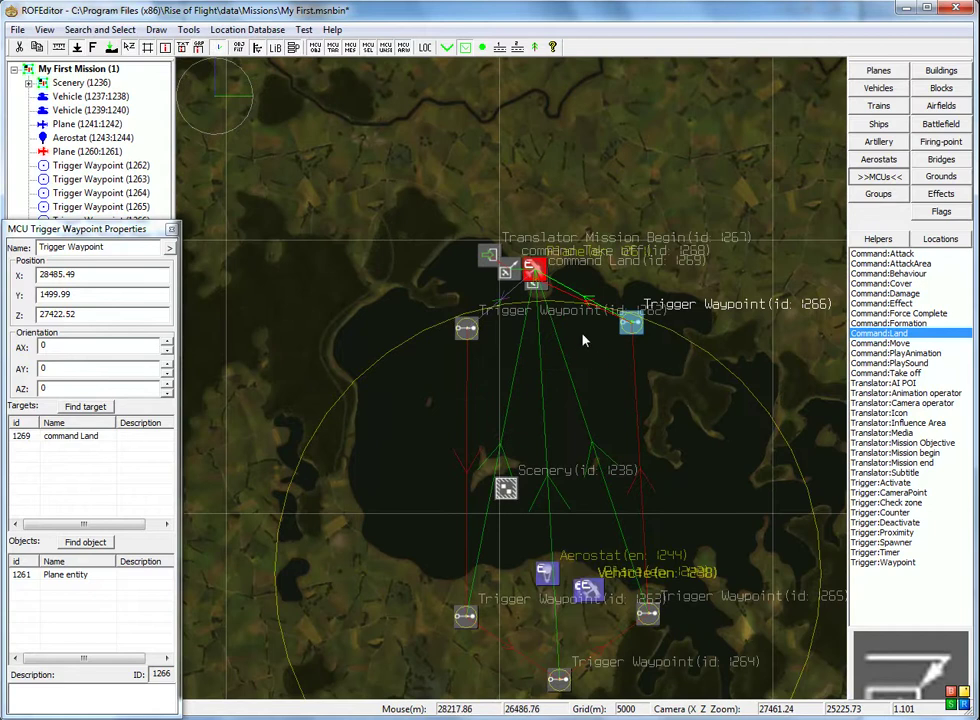
{"action": "scroll", "coordinate": [584, 340], "scroll_direction": "up", "scroll_amount": 6}
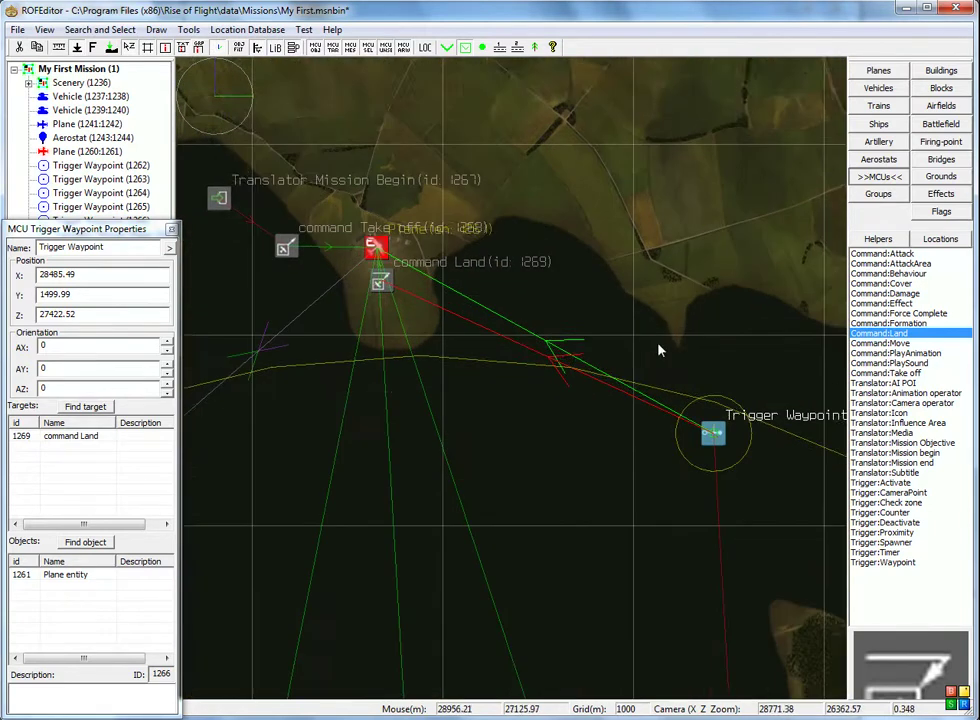
{"action": "right_click_drag", "start_coordinate": [658, 345], "coordinate": [650, 287]}
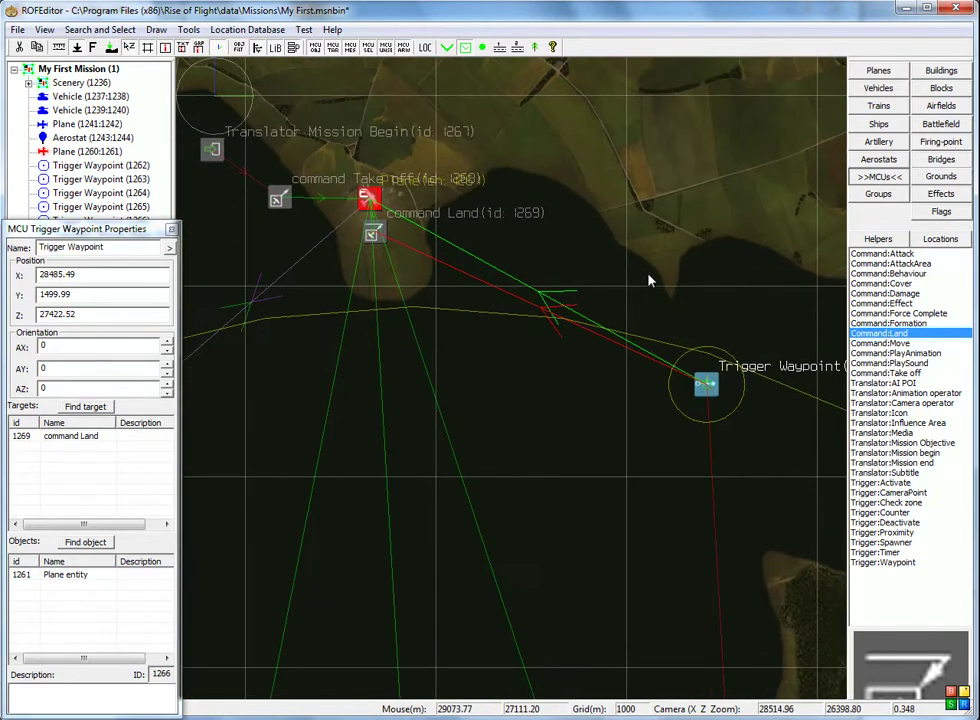
{"action": "left_click", "coordinate": [707, 386]}
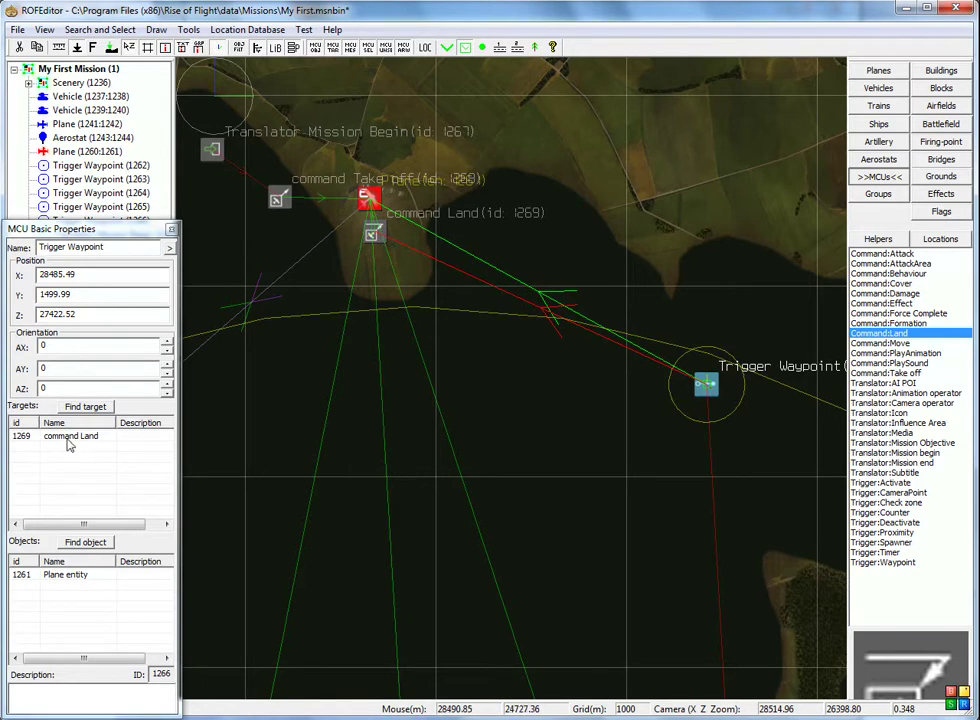
Remove the Land command from the targets of Trigger Waypoint 1266 and add it back from the list of available MCU targets.
{"action": "left_click", "coordinate": [65, 438]}
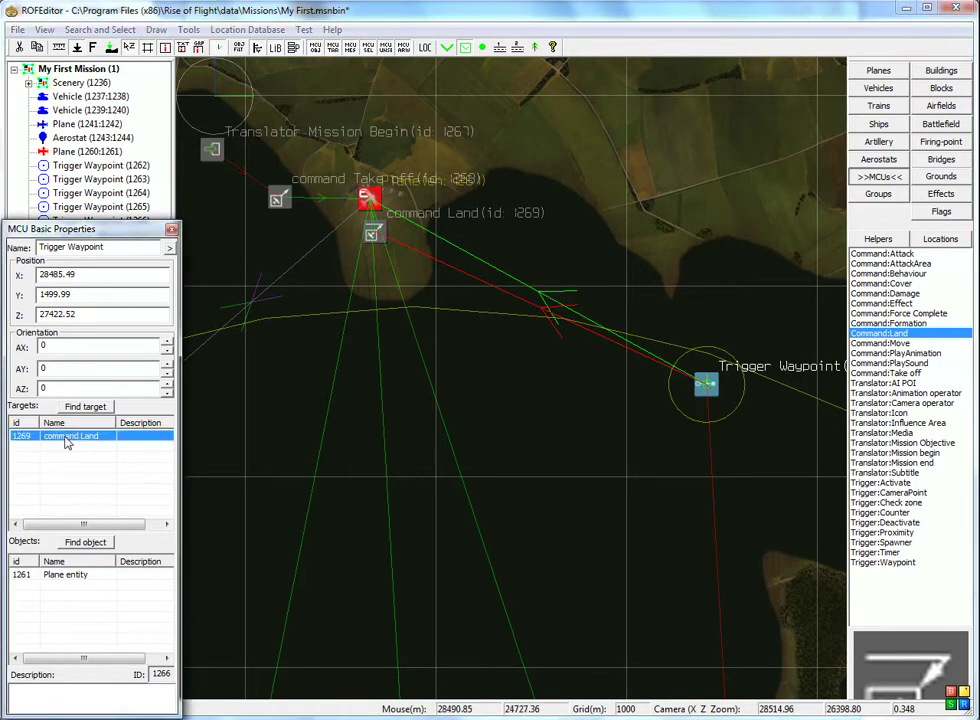
{"action": "key", "text": "Delete"}
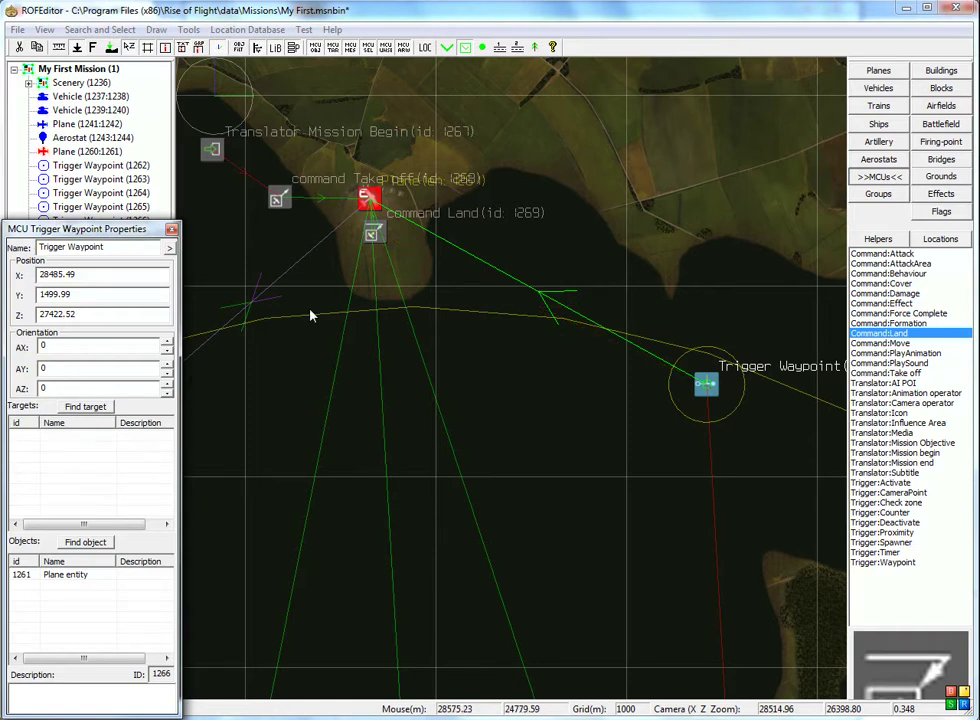
{"action": "left_click", "coordinate": [707, 386]}
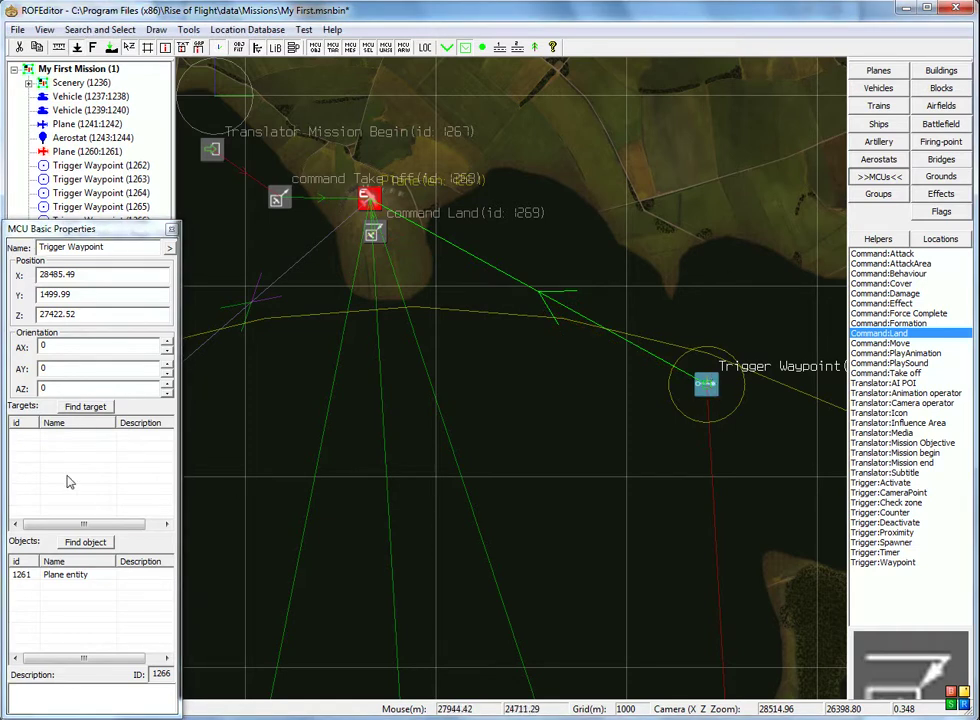
{"action": "double_click", "coordinate": [54, 440]}
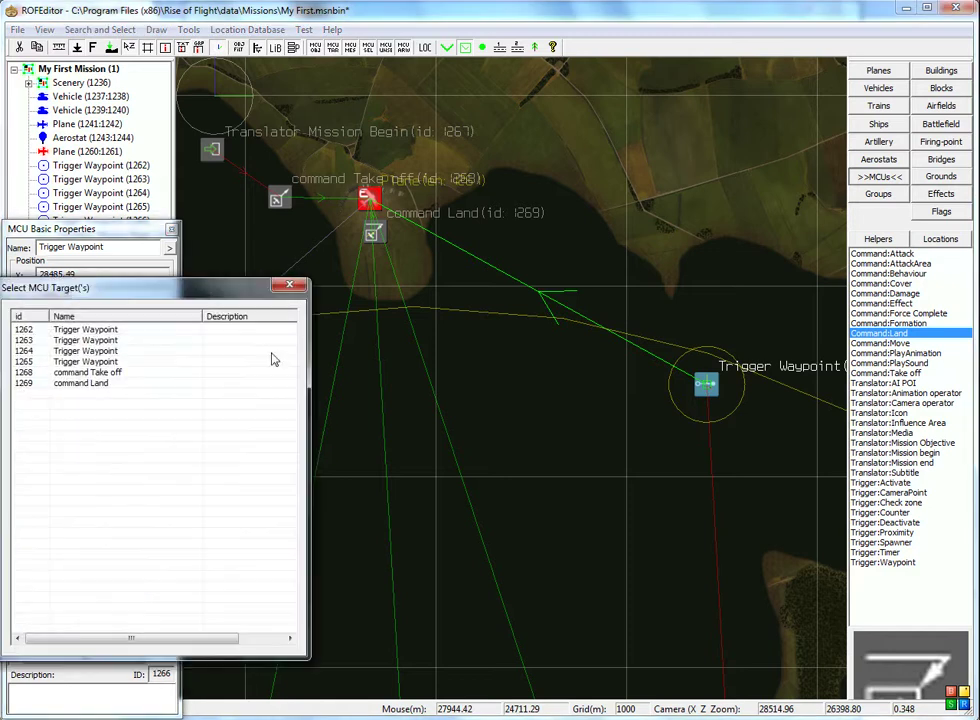
{"action": "left_click_drag", "start_coordinate": [212, 291], "coordinate": [525, 302]}
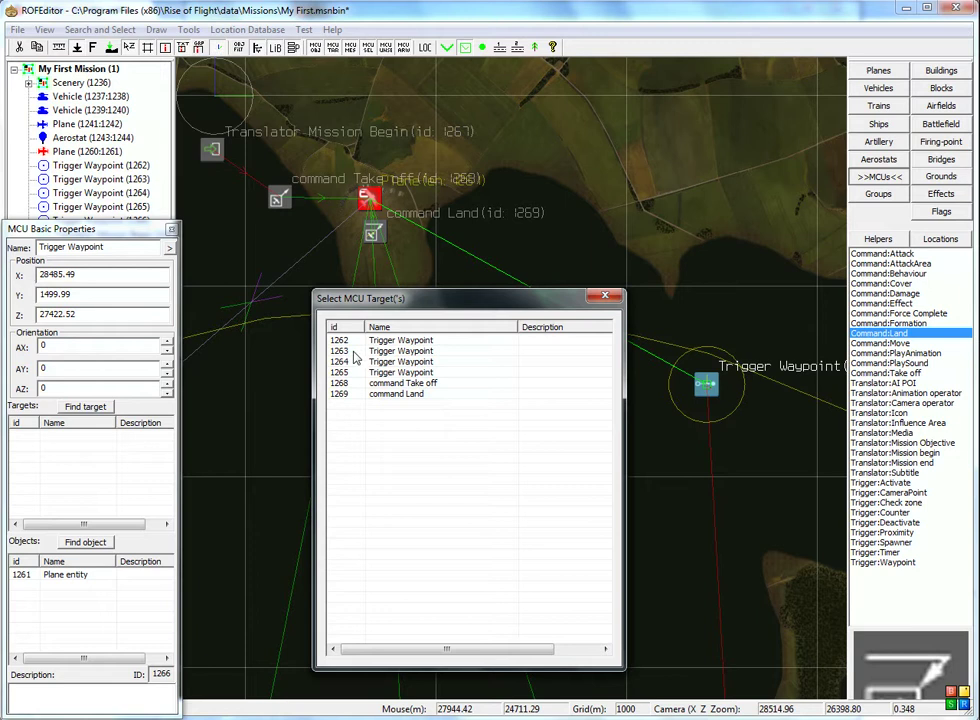
{"action": "left_click", "coordinate": [394, 401]}
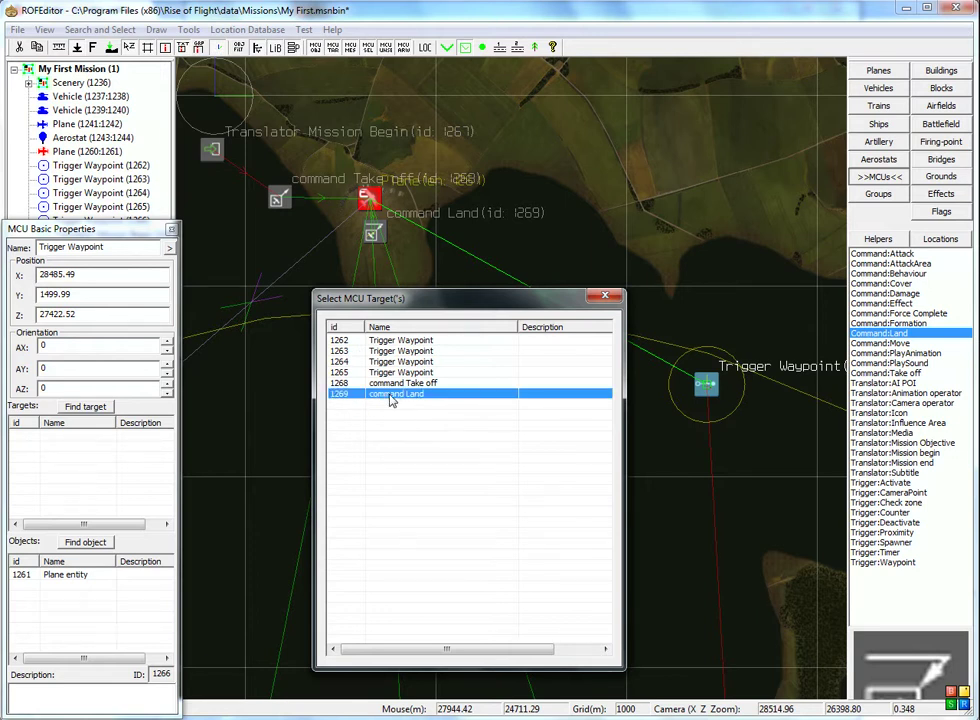
{"action": "double_click", "coordinate": [383, 401]}
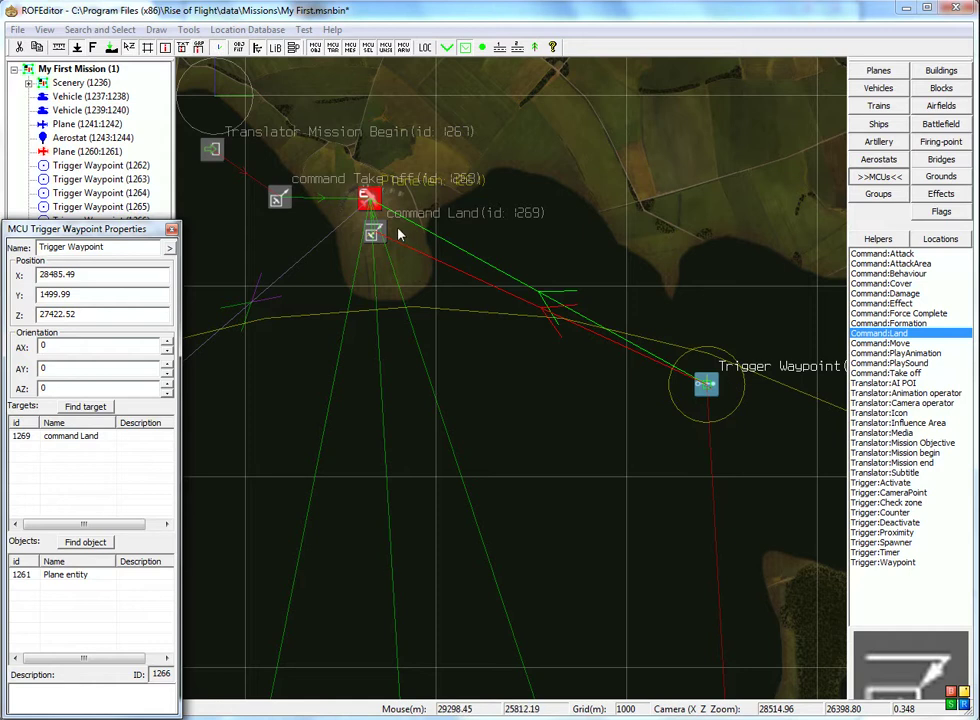
{"action": "left_click", "coordinate": [503, 420]}
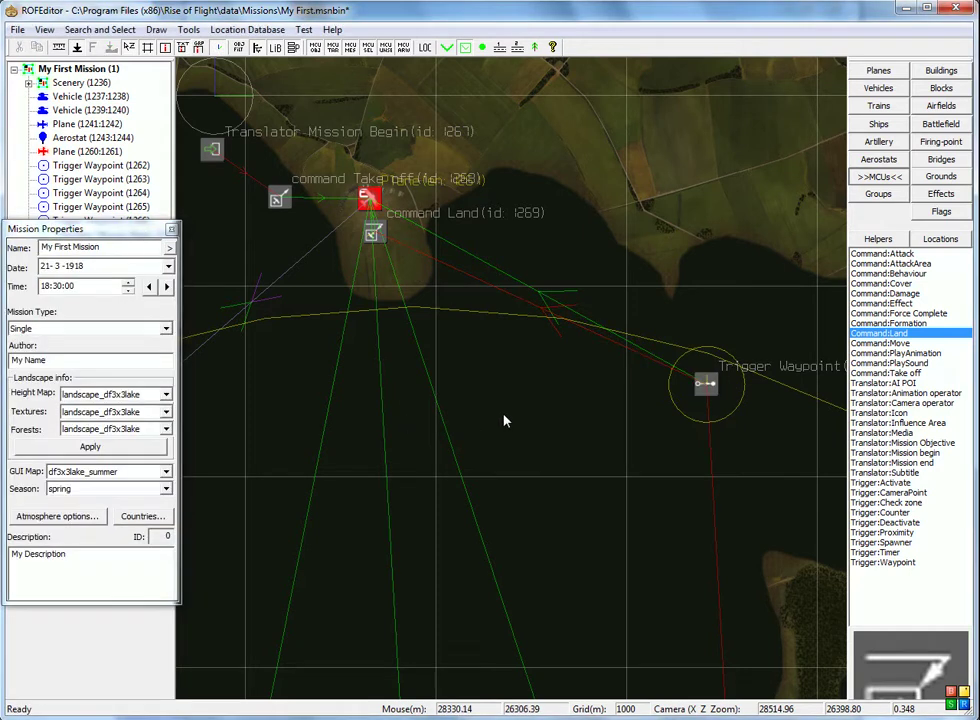
Examine the complete flight chain from Mission Begin through the Take off command and all trigger waypoints to the Land command.
{"action": "scroll", "coordinate": [508, 421], "scroll_direction": "down", "scroll_amount": 5}
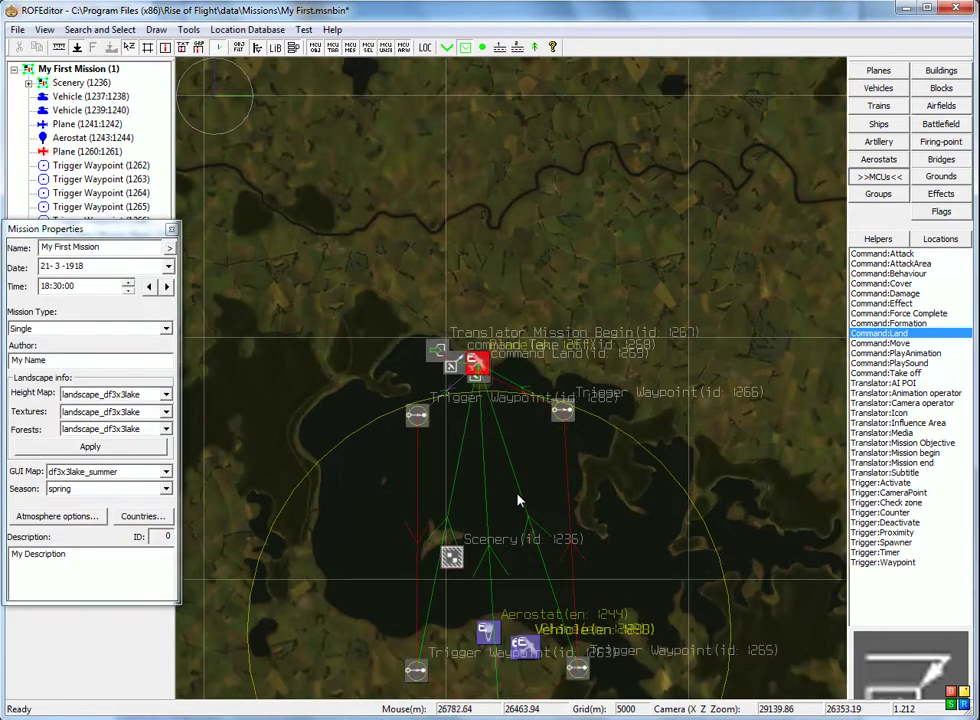
{"action": "middle_click_drag", "start_coordinate": [518, 500], "coordinate": [522, 268]}
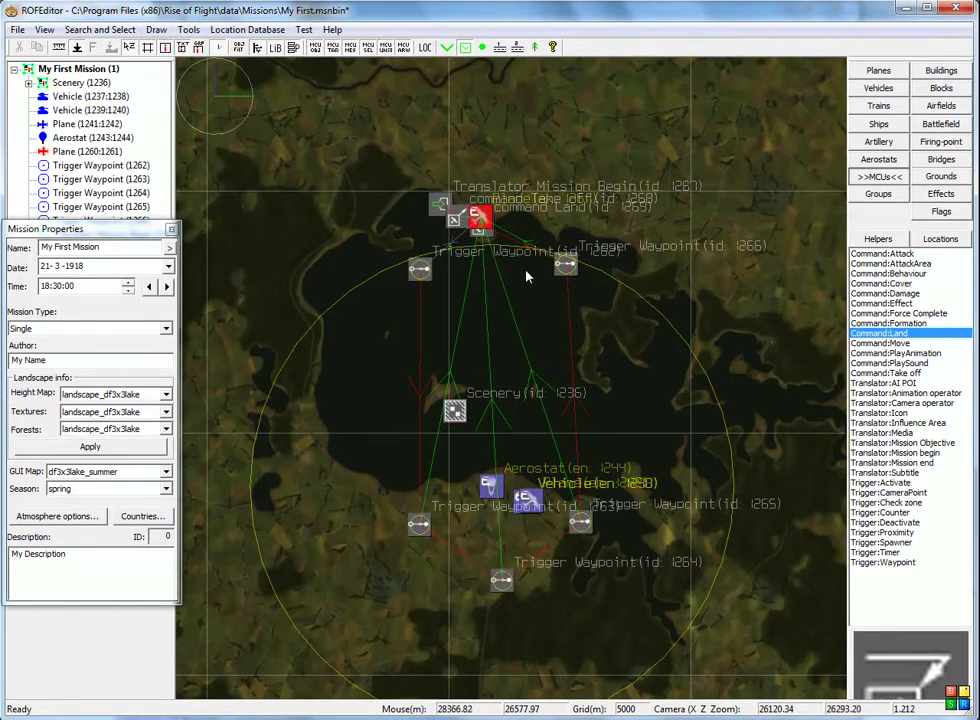
{"action": "right_click_drag", "start_coordinate": [522, 268], "coordinate": [549, 318]}
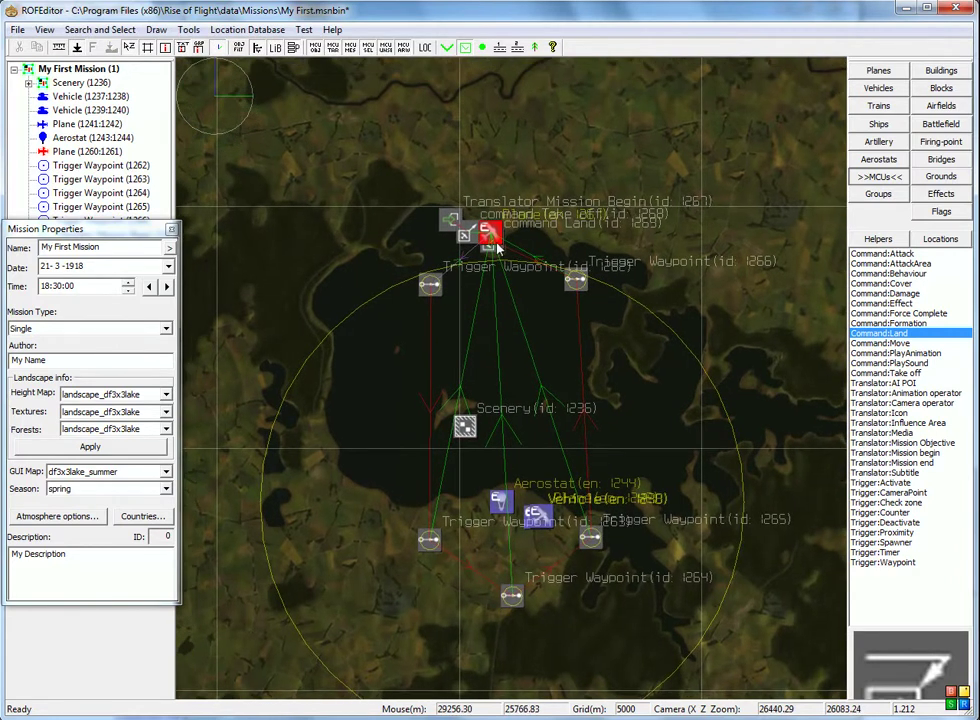
{"action": "key", "text": "ctrl+s"}
{"action": "right_click_drag", "start_coordinate": [563, 334], "coordinate": [525, 318]}
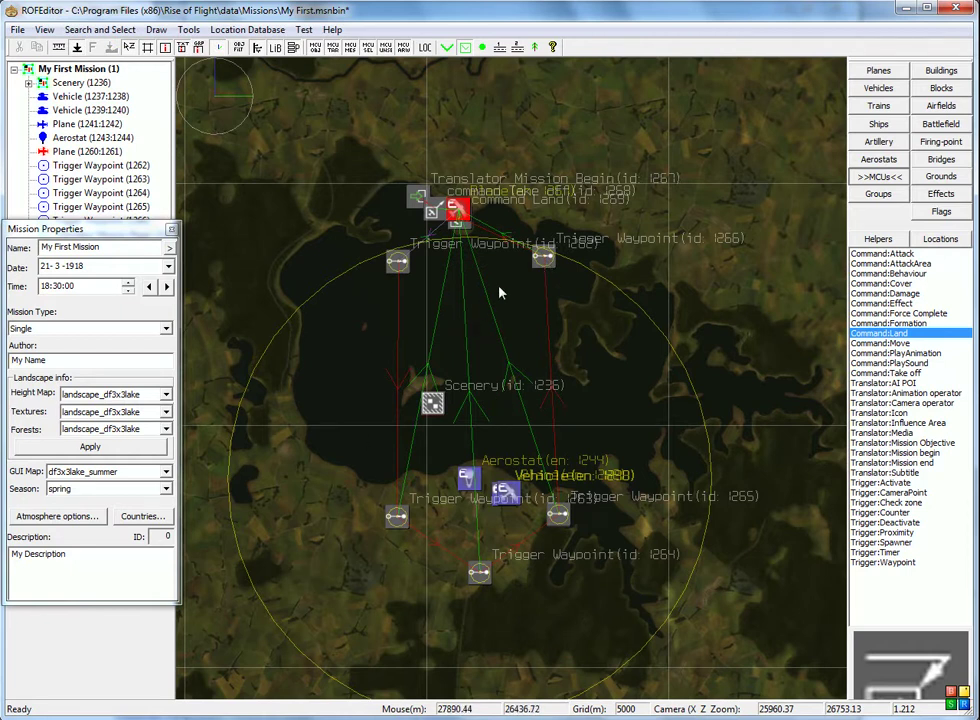
{"action": "right_click_drag", "start_coordinate": [514, 287], "coordinate": [547, 304]}
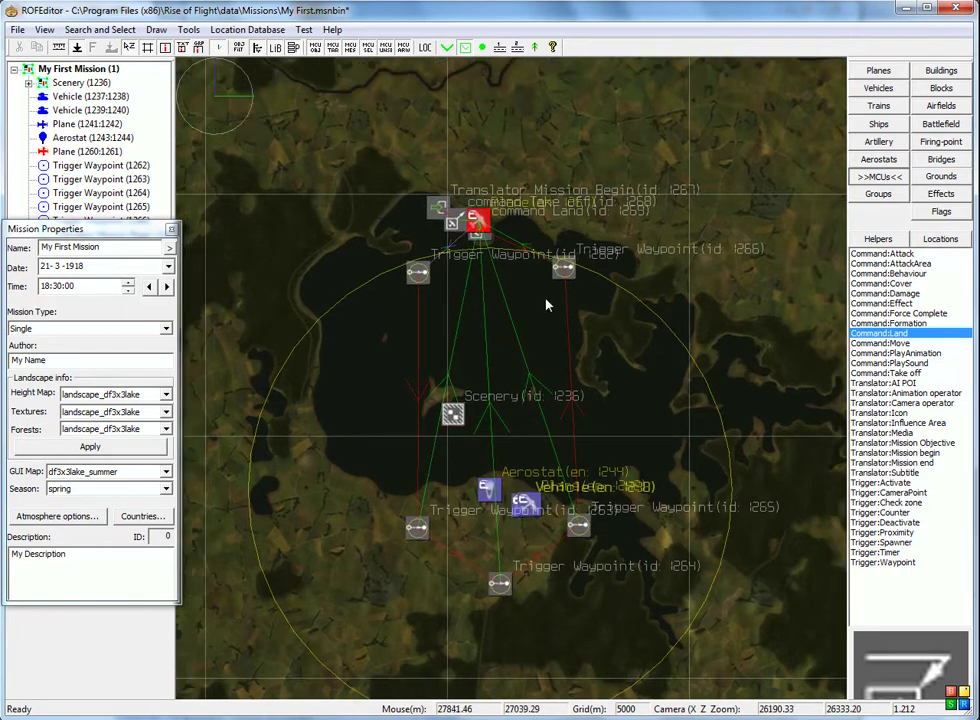
Hide the MCU target link lines on the map and show them again to compare target links with object links.
{"action": "left_click", "coordinate": [315, 48]}
{"action": "left_click", "coordinate": [333, 48]}
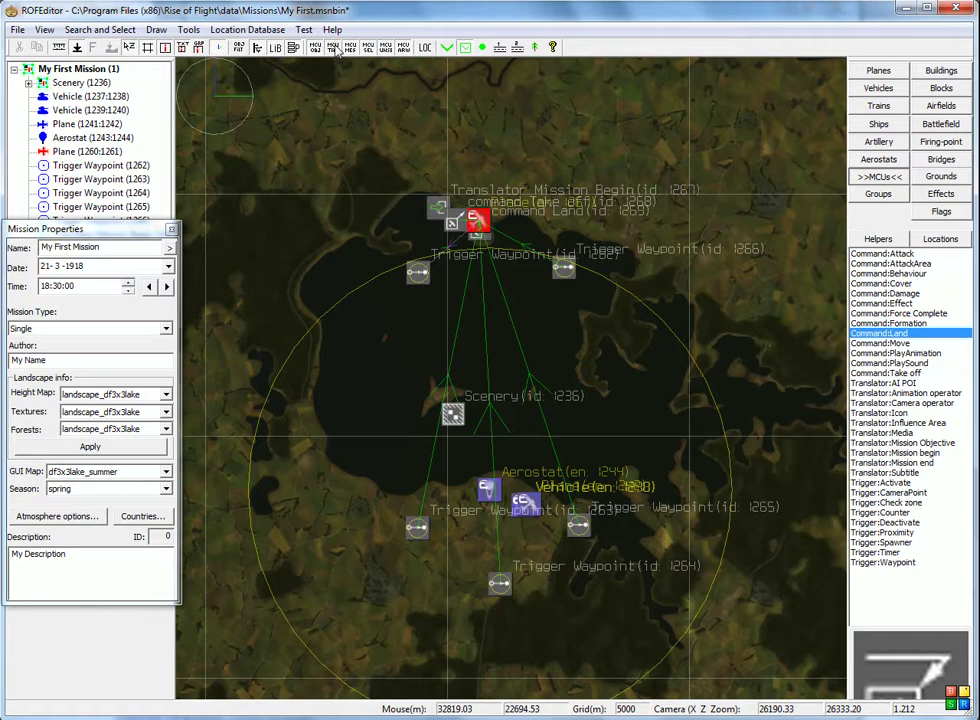
{"action": "left_click", "coordinate": [336, 48]}
{"action": "left_click", "coordinate": [404, 48]}
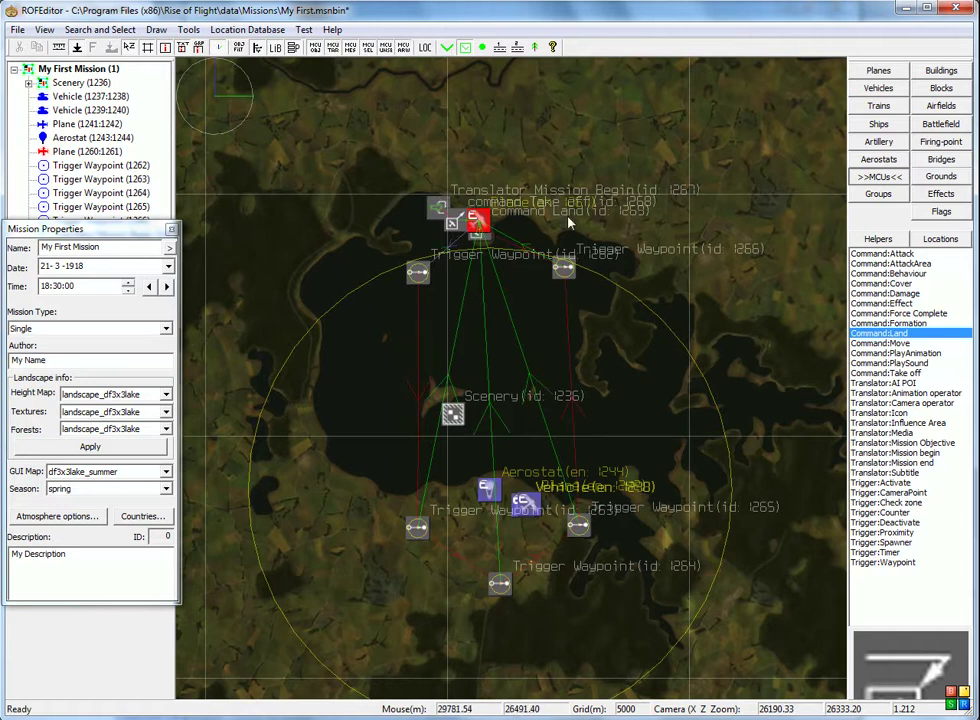
{"action": "mouse_move", "coordinate": [617, 265]}
{"action": "middle_mouse_down"}
{"action": "mouse_move", "coordinate": [624, 349]}
{"action": "mouse_move", "coordinate": [639, 251]}
{"action": "mouse_move", "coordinate": [625, 244]}
{"action": "middle_mouse_up"}
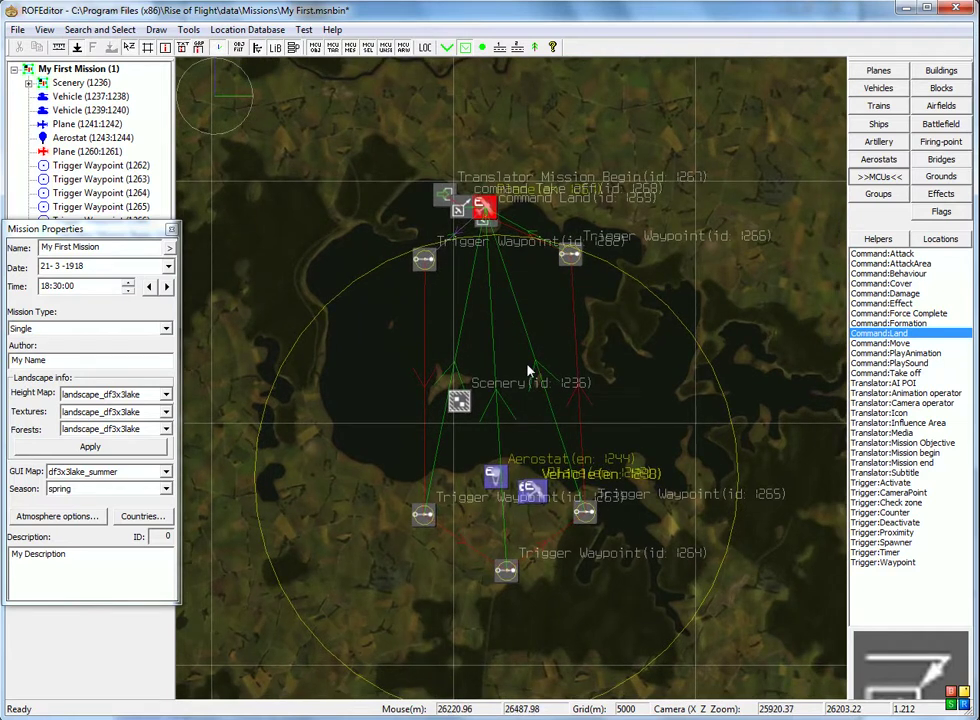
{"action": "middle_click_drag", "start_coordinate": [514, 366], "coordinate": [520, 338]}
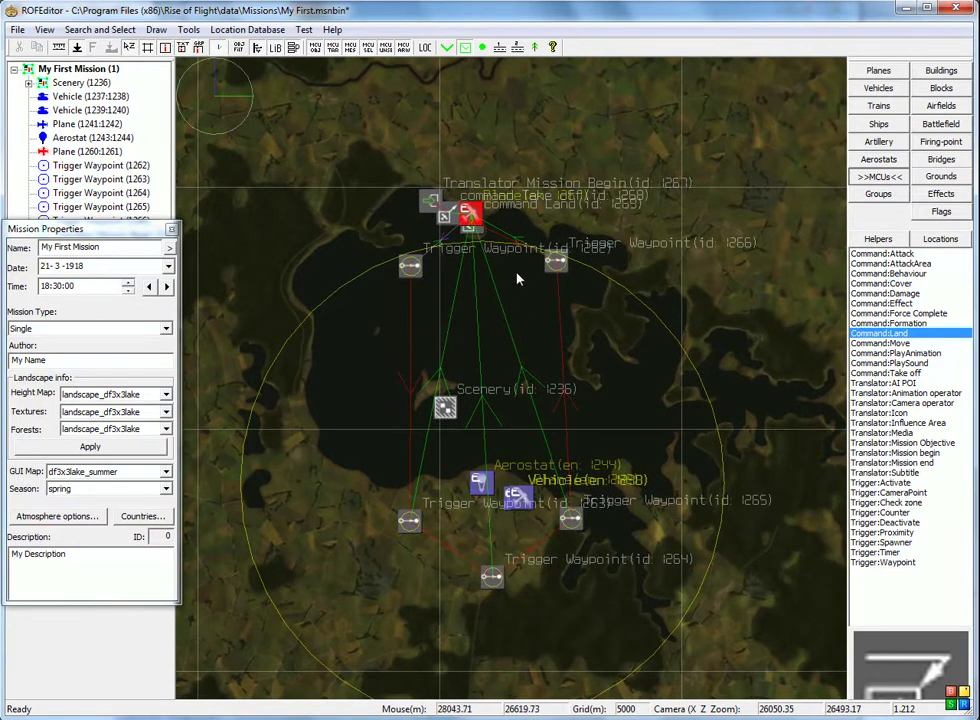